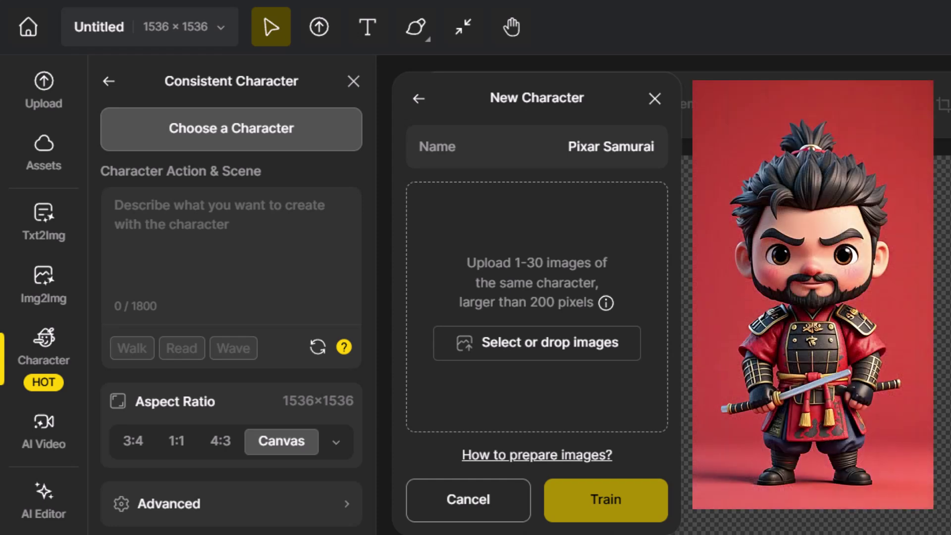
Add the red-background samurai image to the new character Pixar Samurai and start training it
drag(49, 148, 545, 337)
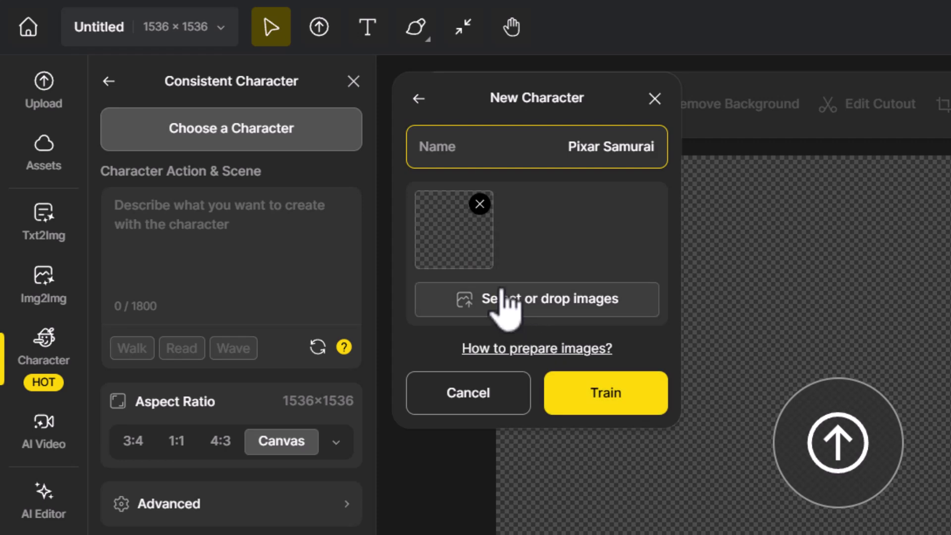
click(619, 397)
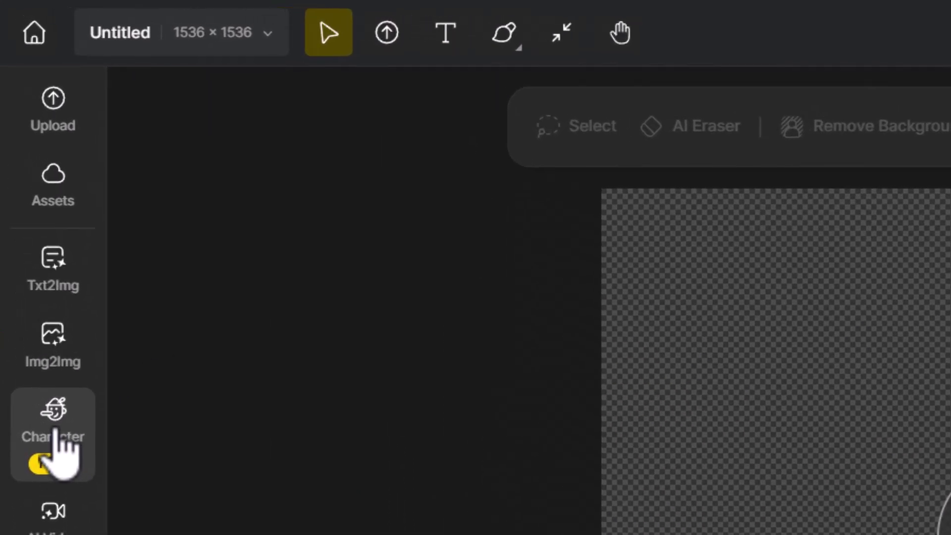
Open the Character Sheet tool and choose the Dzine 3D Render v2 style
click(34, 274)
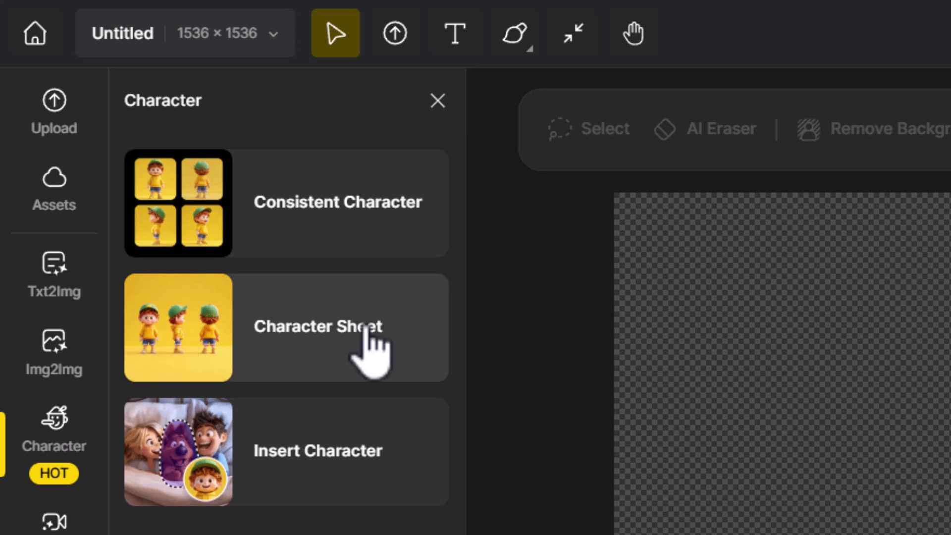
click(311, 330)
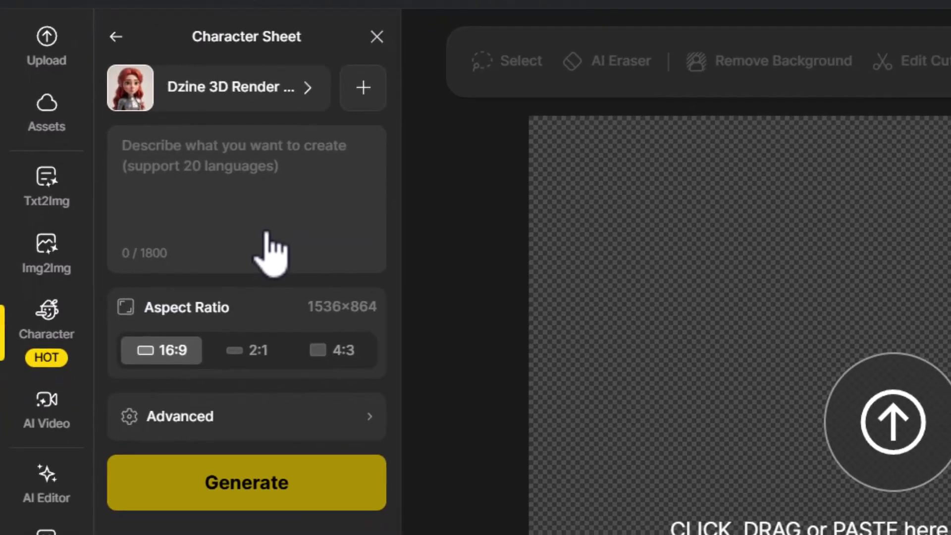
click(208, 94)
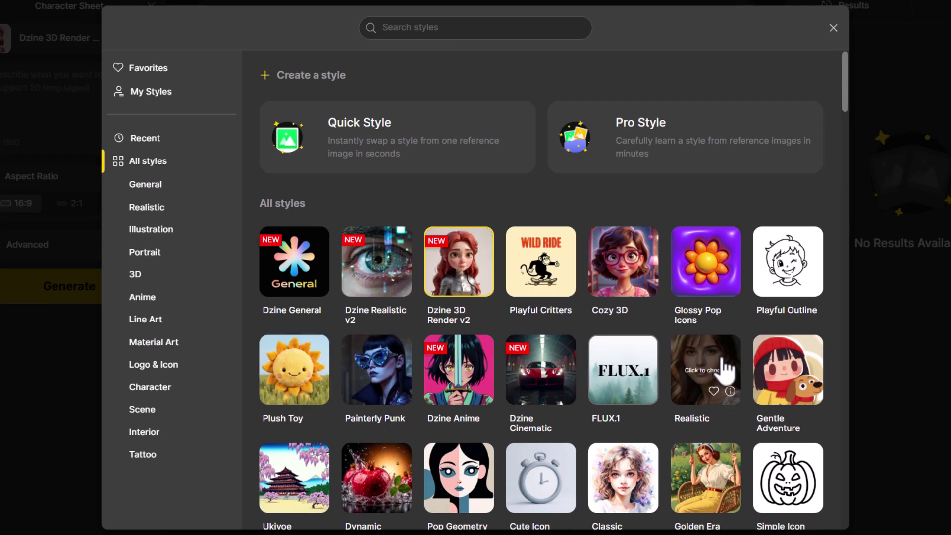
click(471, 270)
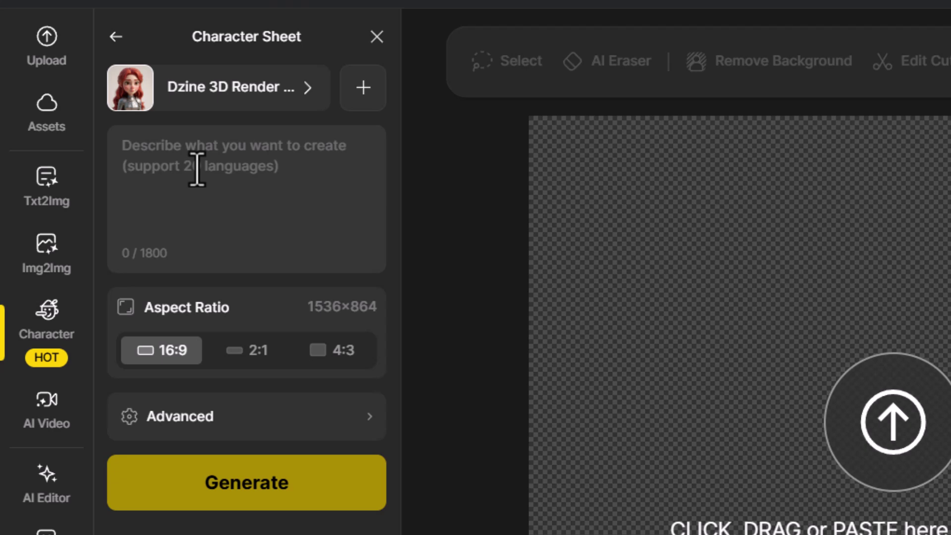
Generate a character sheet from the prompt "pixar style 3D Shaolin Monk, bald, wearing orange robes"
click(197, 169)
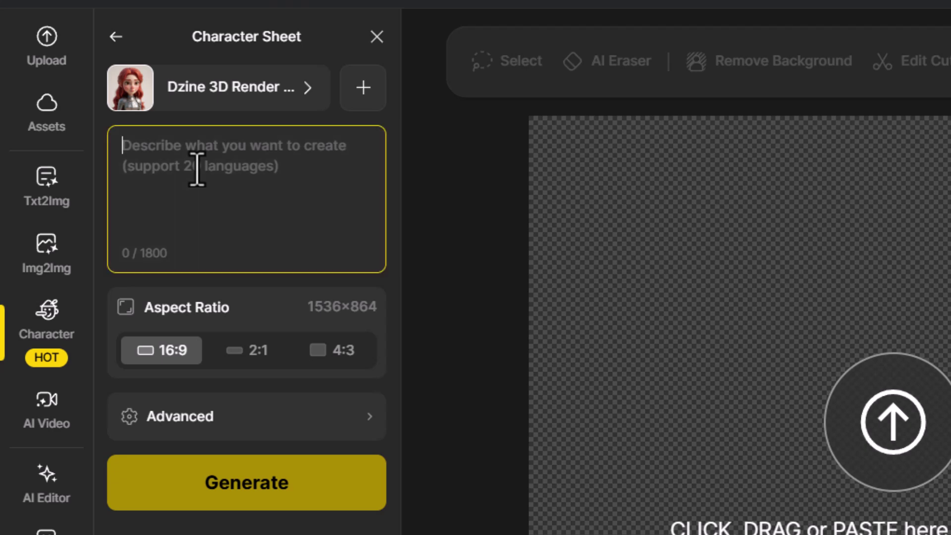
text(pixar style 3D Shaolin Monk, bald, wearing orange robes)
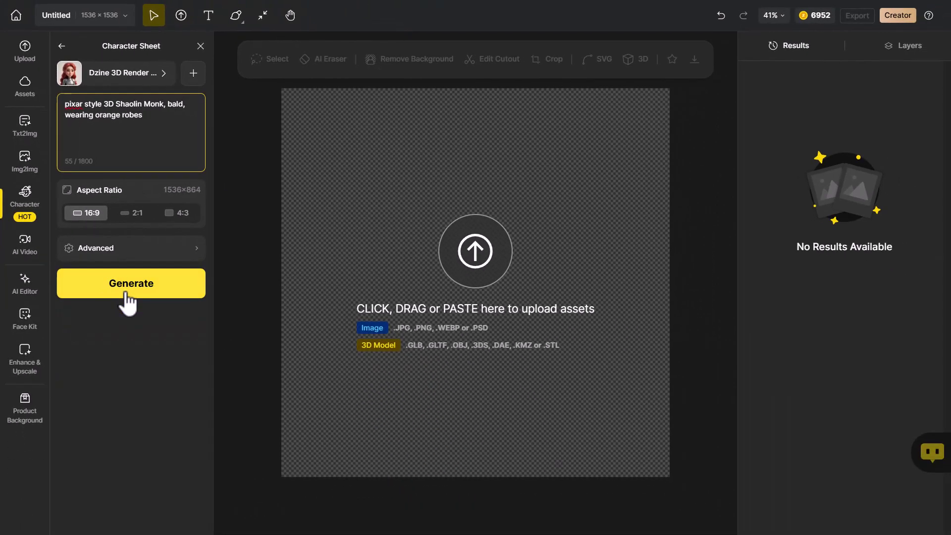
click(235, 498)
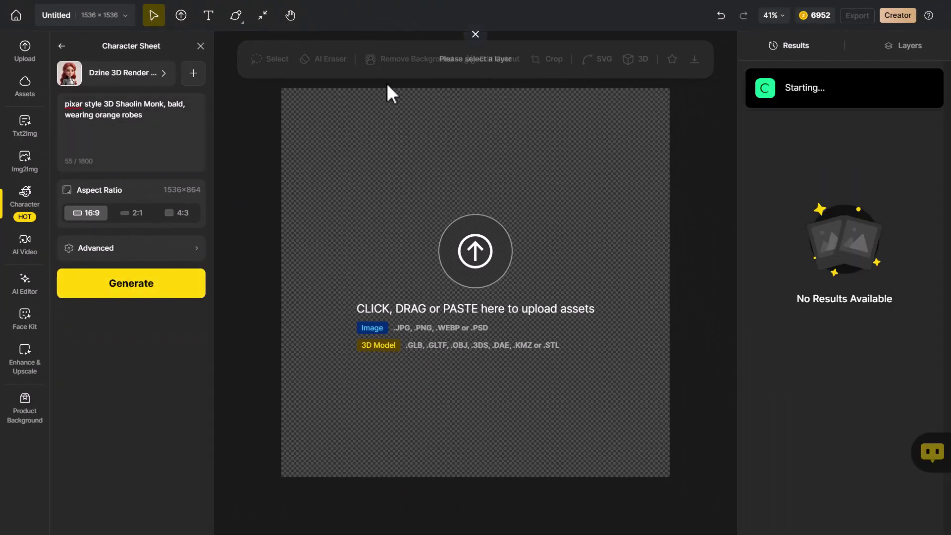
Build a character from the second monk sheet, name it Pixar Monk, and start training it
mouse_move(862, 119)
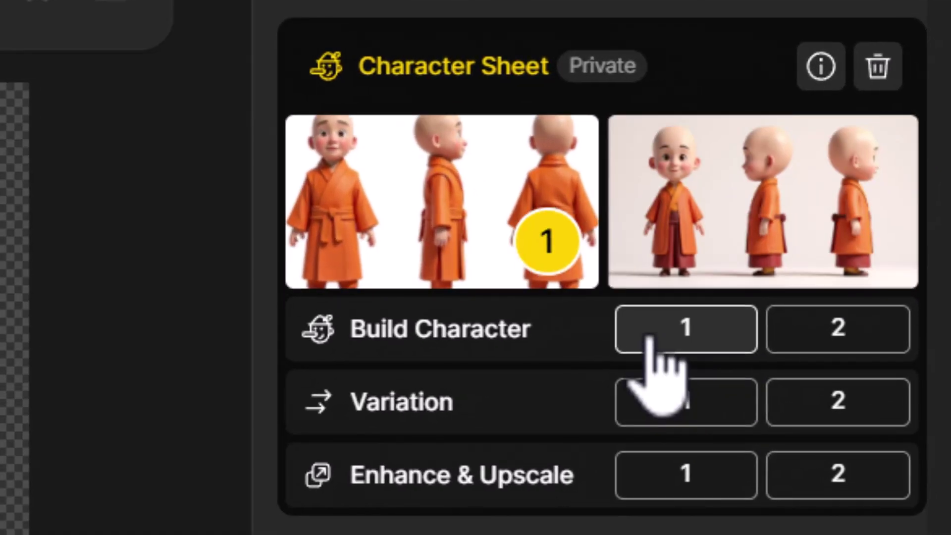
mouse_move(636, 339)
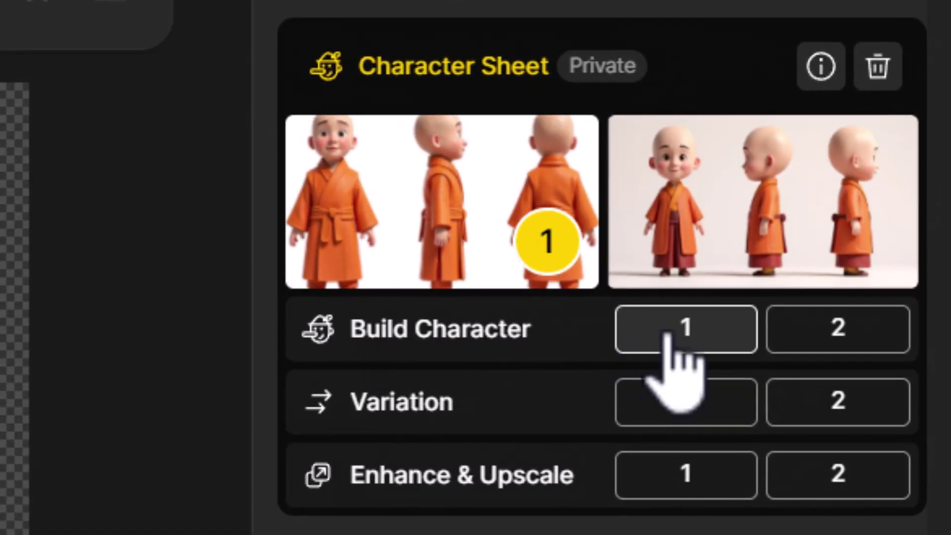
mouse_move(790, 177)
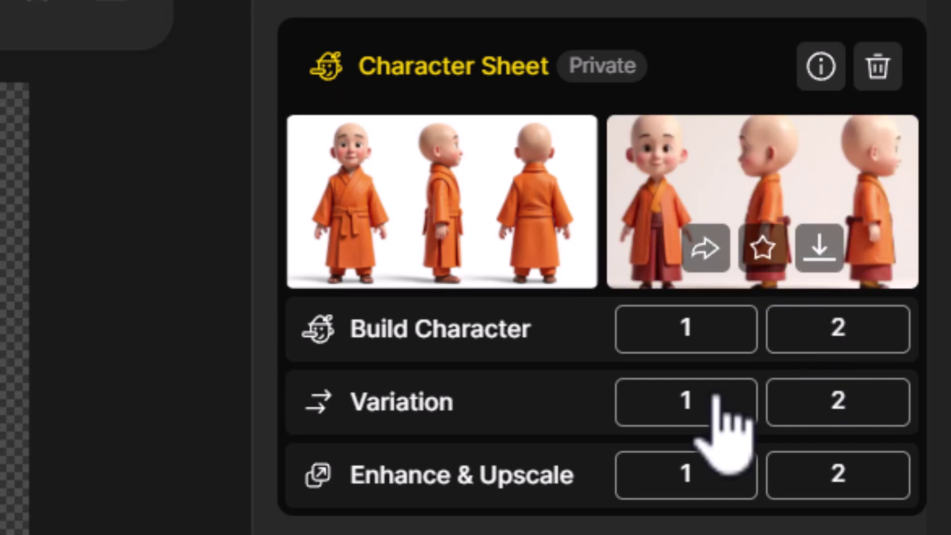
mouse_move(642, 418)
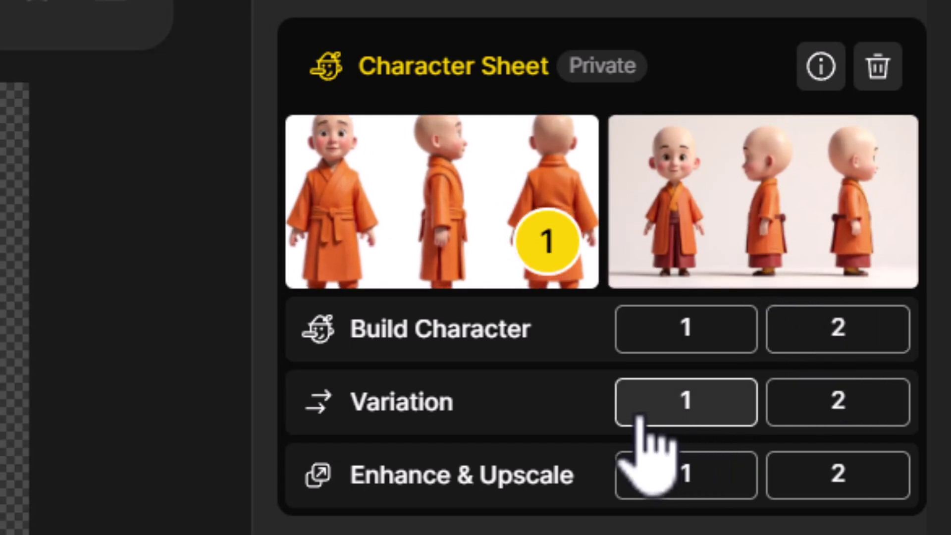
mouse_move(862, 416)
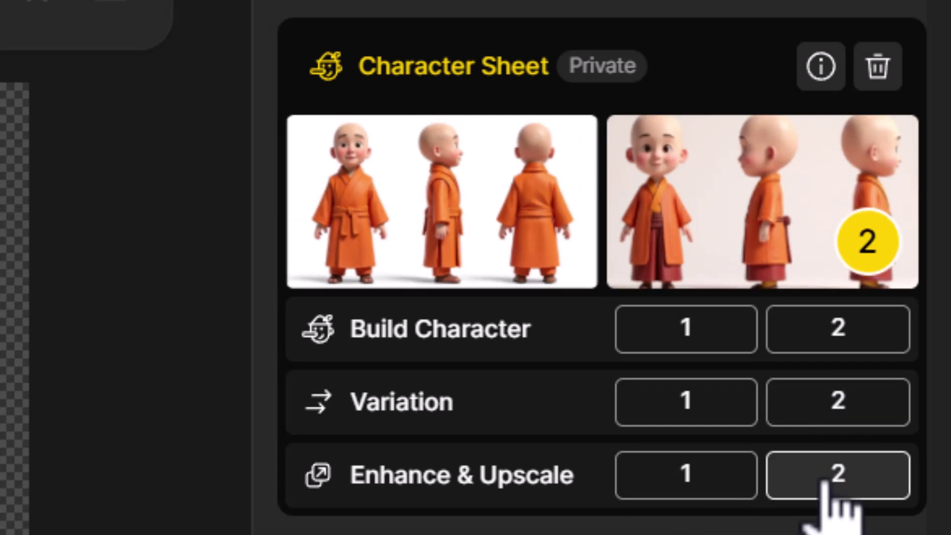
click(844, 341)
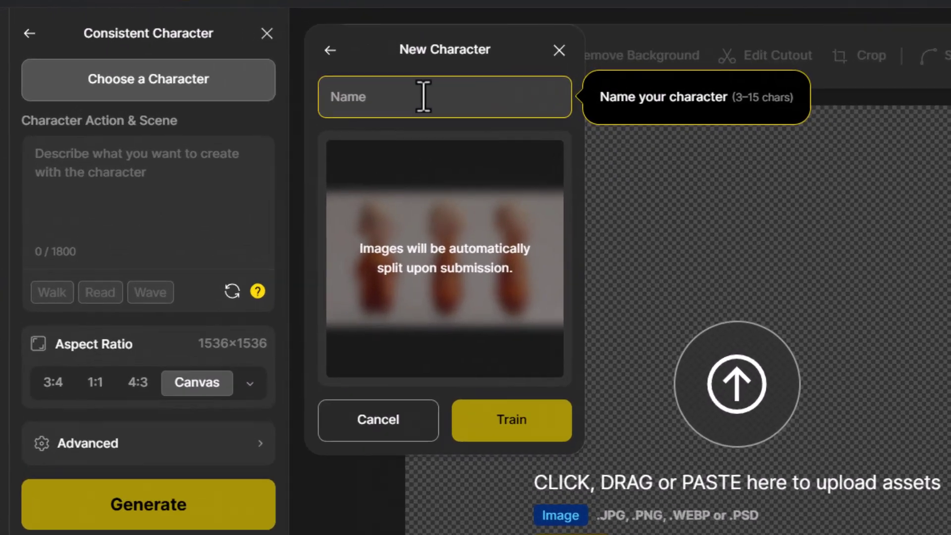
click(292, 82)
text(Pixar Monk)
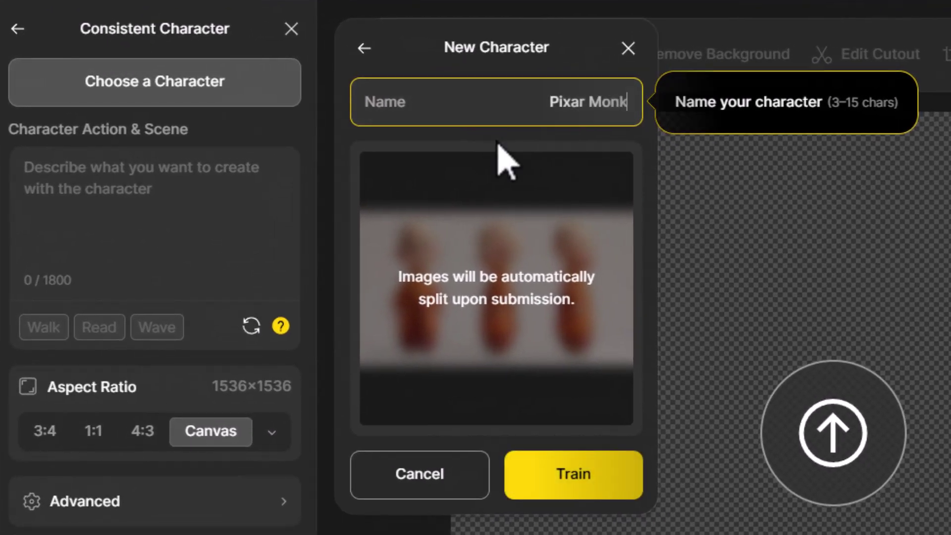
click(564, 477)
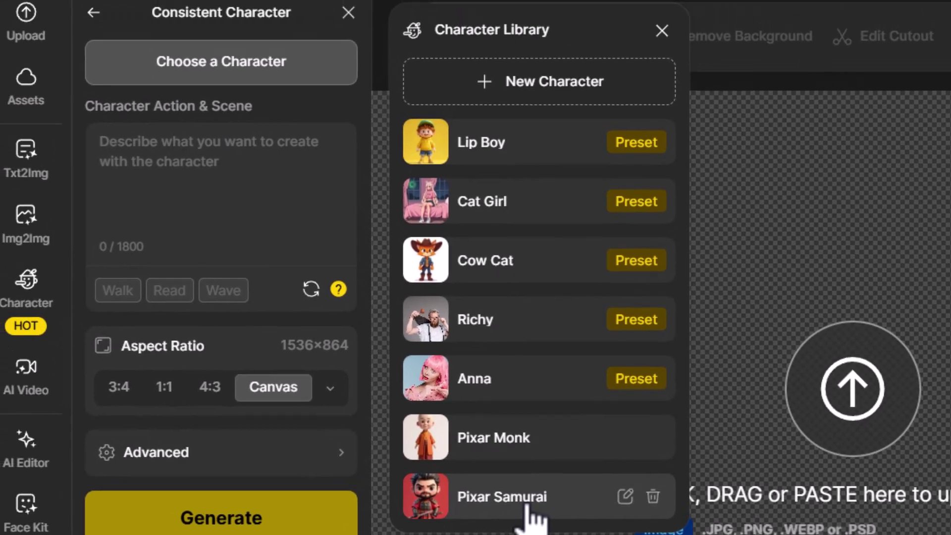
Choose the Pixar Samurai character, fill its action and scene with the Walk preset, and generate the image
click(518, 492)
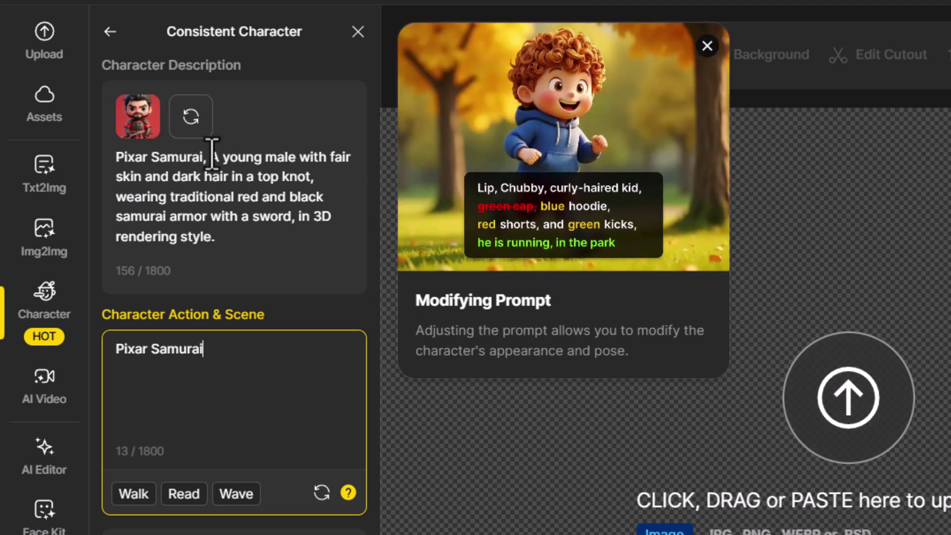
click(212, 154)
drag(208, 243, 234, 242)
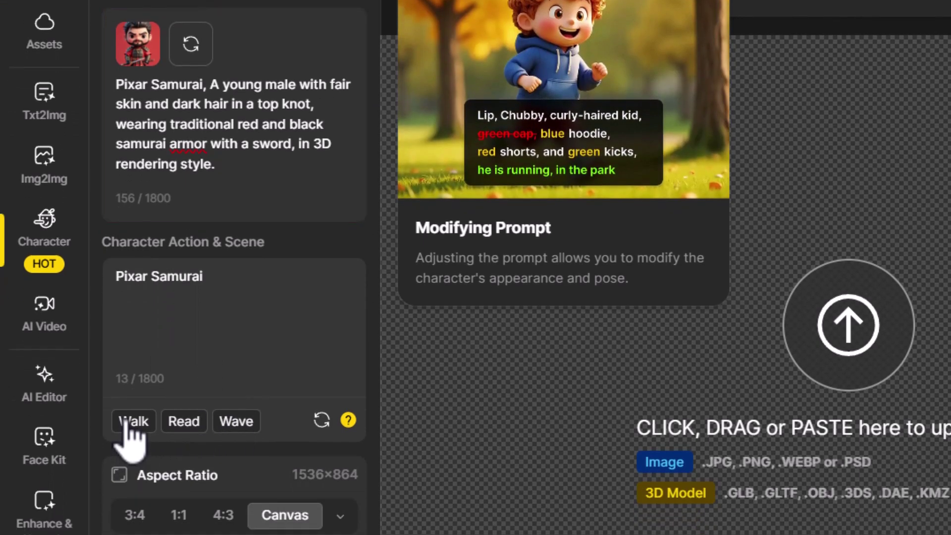
click(130, 422)
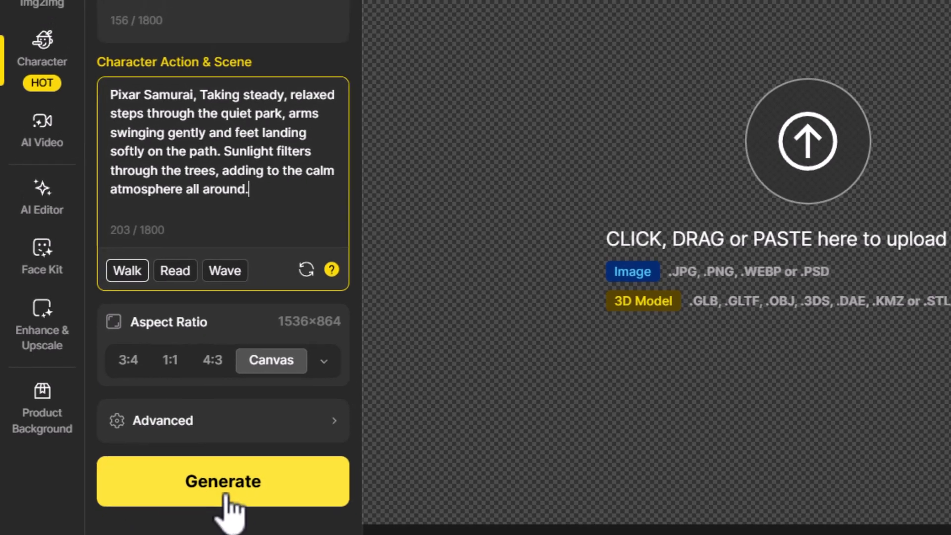
click(231, 490)
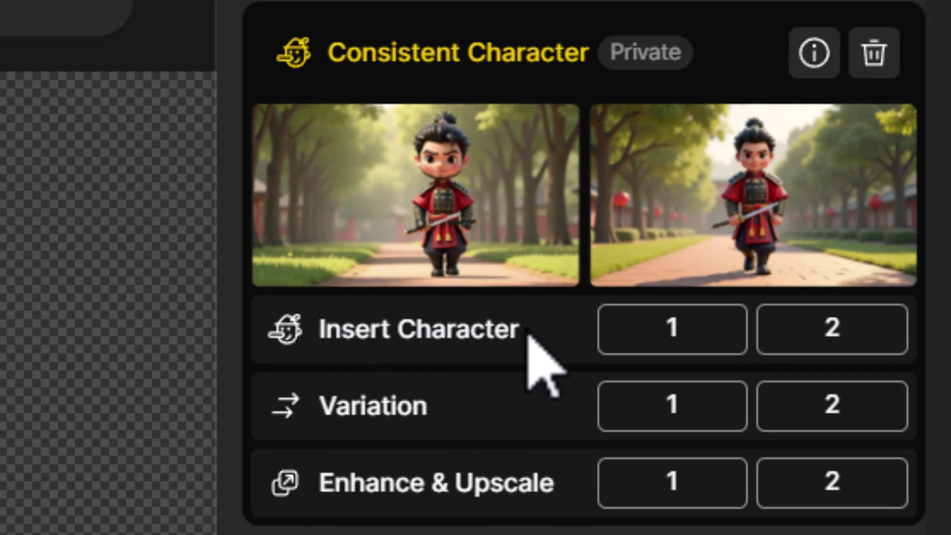
Start Insert Character on the first samurai image and mark the empty area beside the samurai with the Lasso and Brush
click(684, 336)
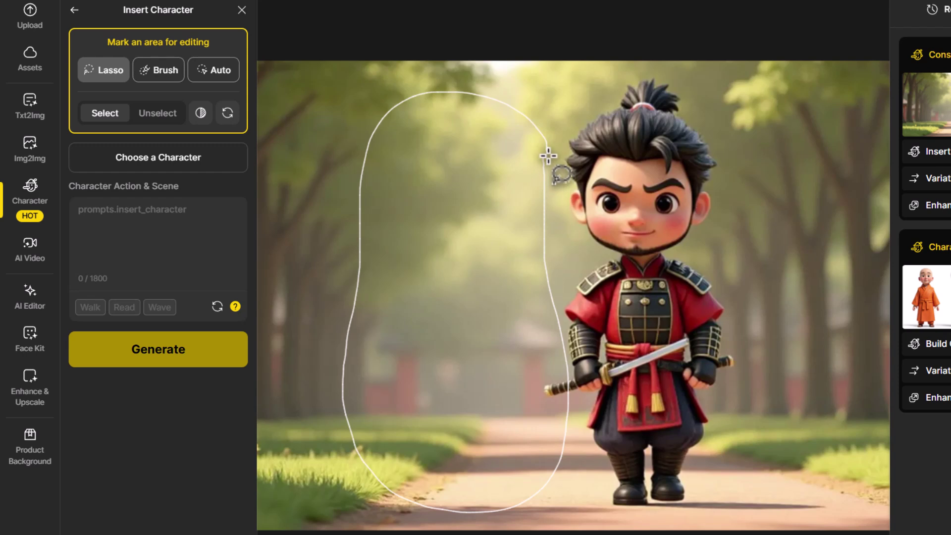
drag(548, 156, 549, 158)
click(159, 48)
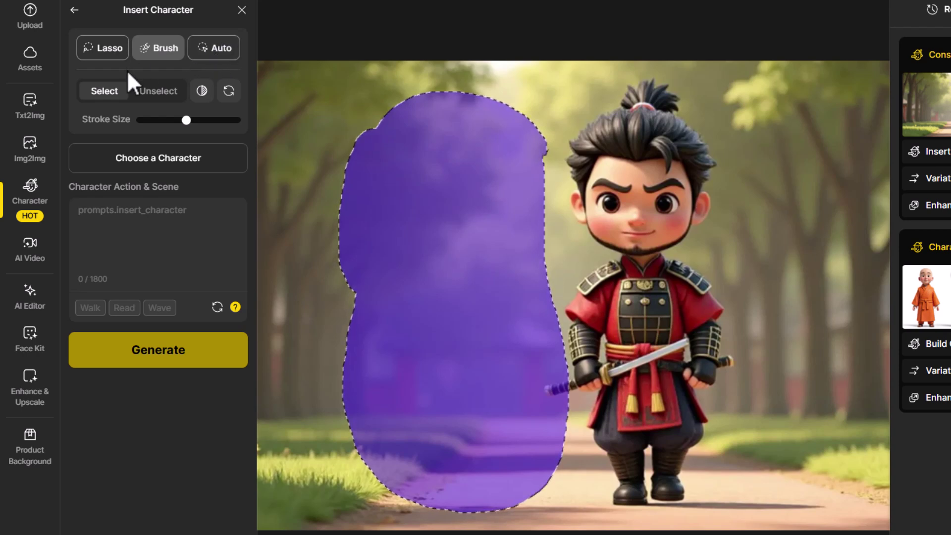
Invert the marked area and invert it back, and adjust the brush's stroke size
click(203, 91)
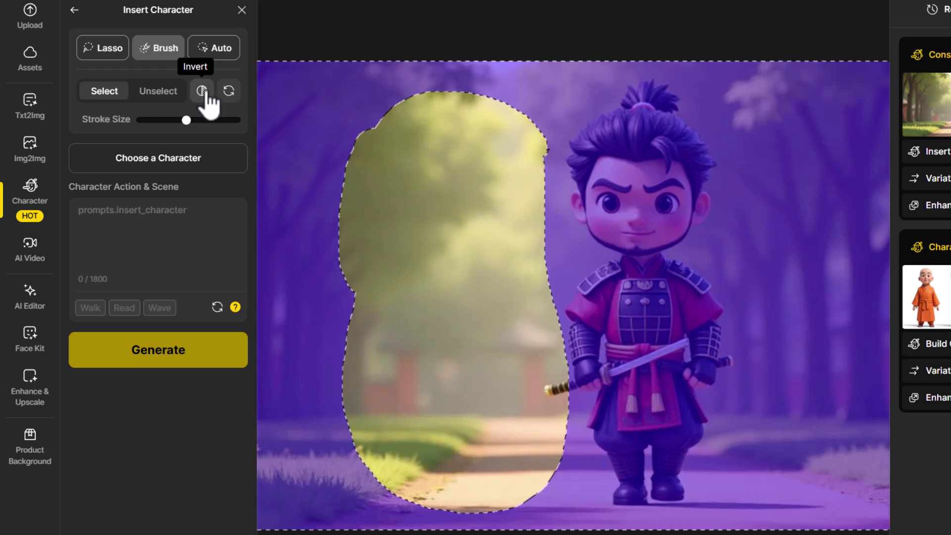
click(203, 92)
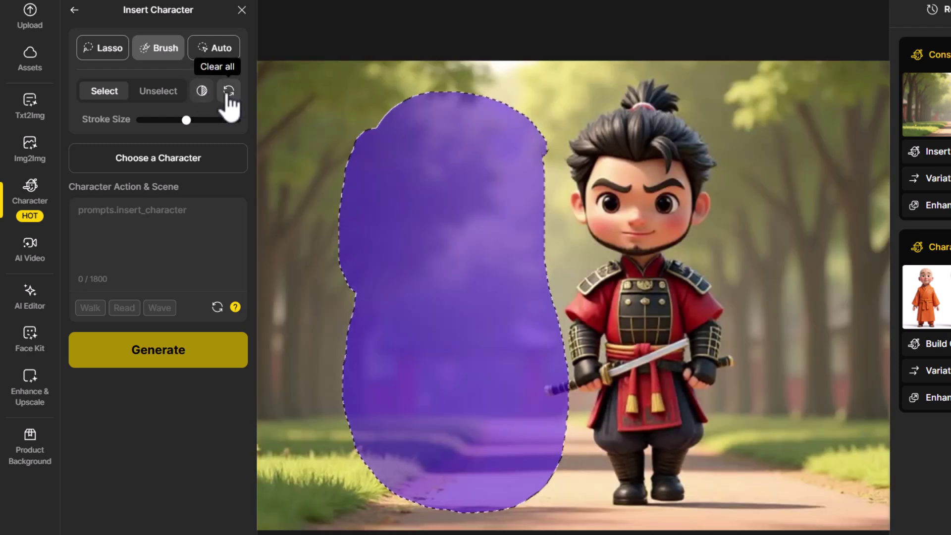
click(209, 122)
drag(209, 120, 240, 121)
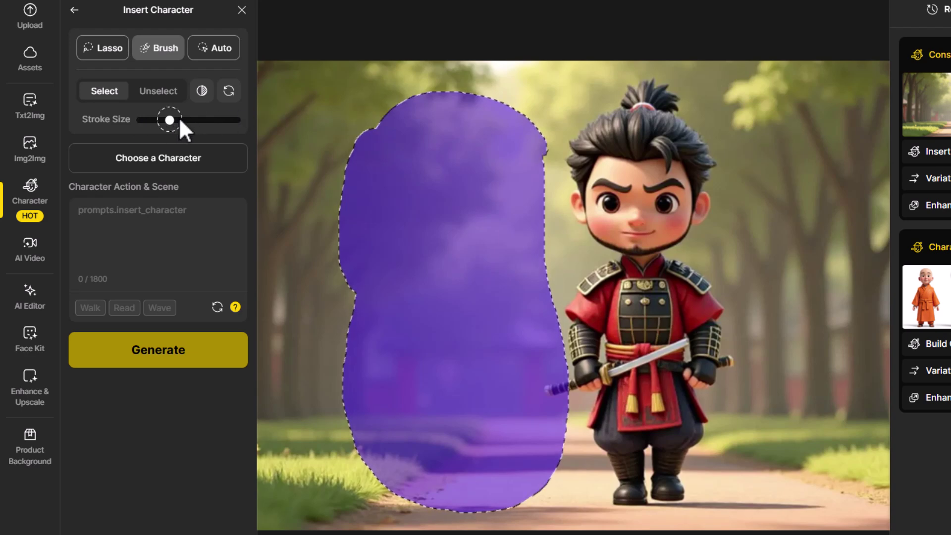
Choose Pixar Monk as the character to insert and fill its action and scene with the Walk preset
click(132, 163)
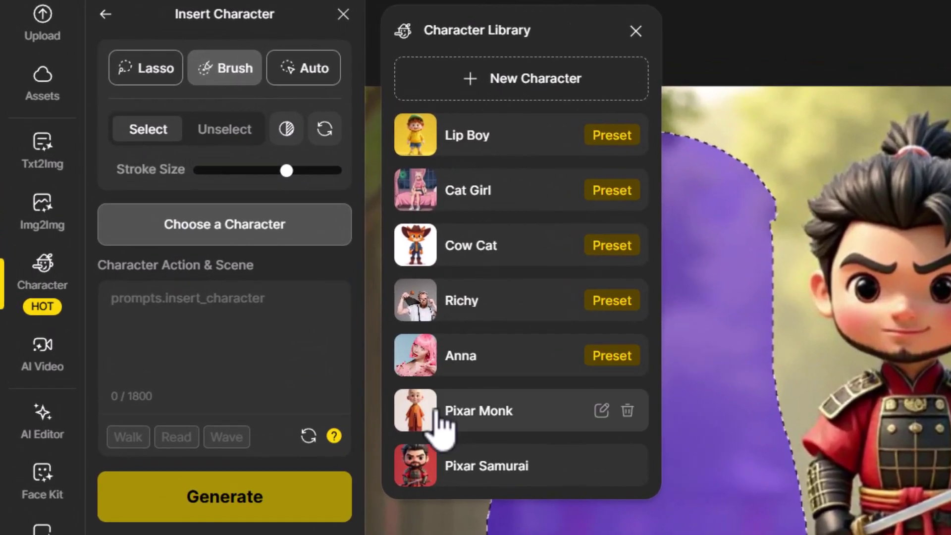
click(441, 425)
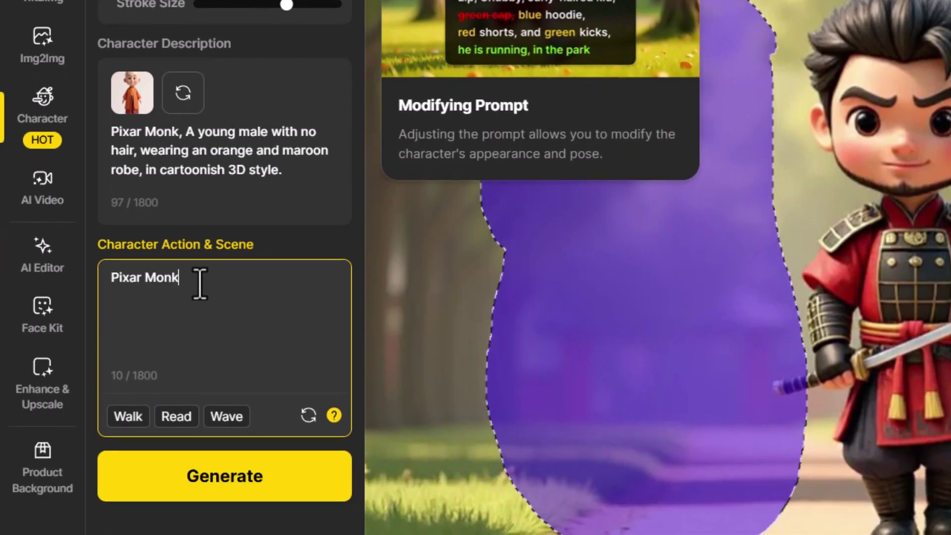
click(127, 419)
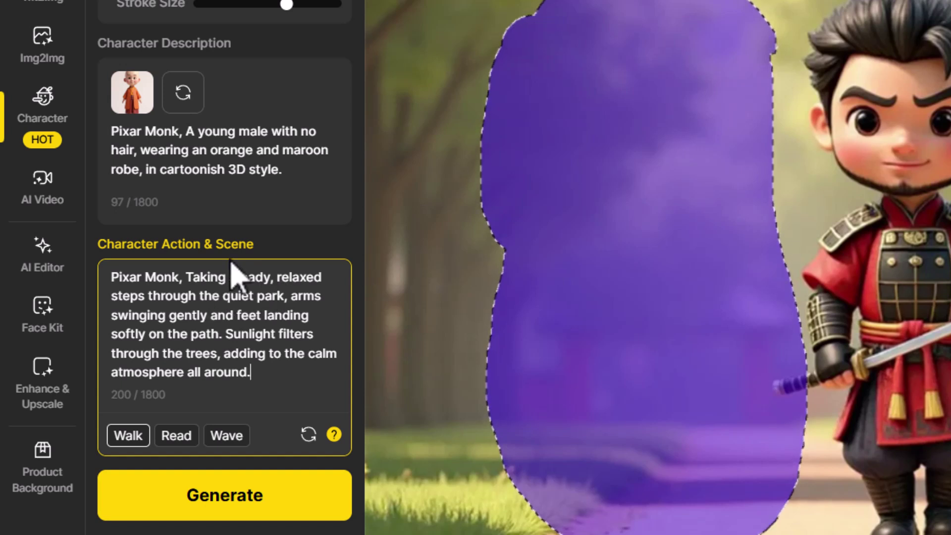
Delete the sentence about sunlight filtering through the trees from the action prompt and generate the inserted monk
drag(225, 334, 289, 404)
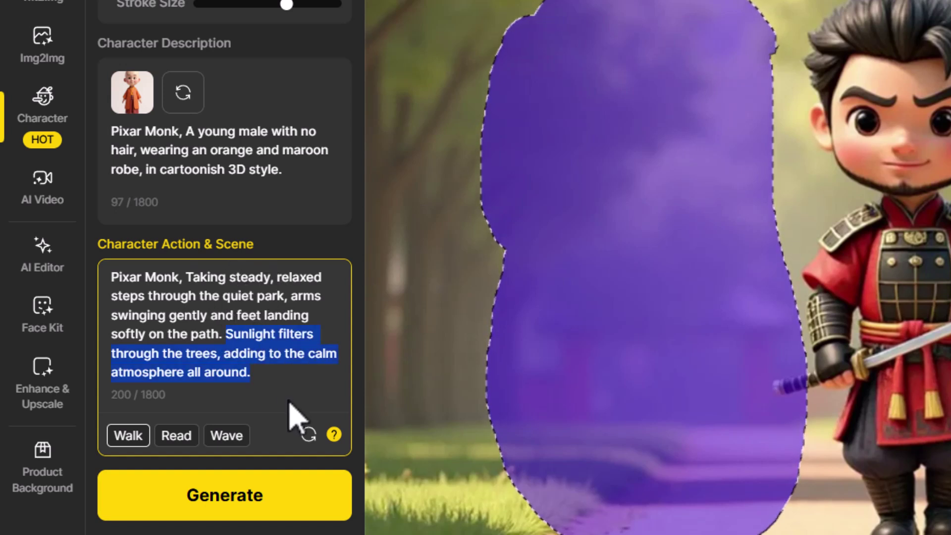
key(BackSpace)
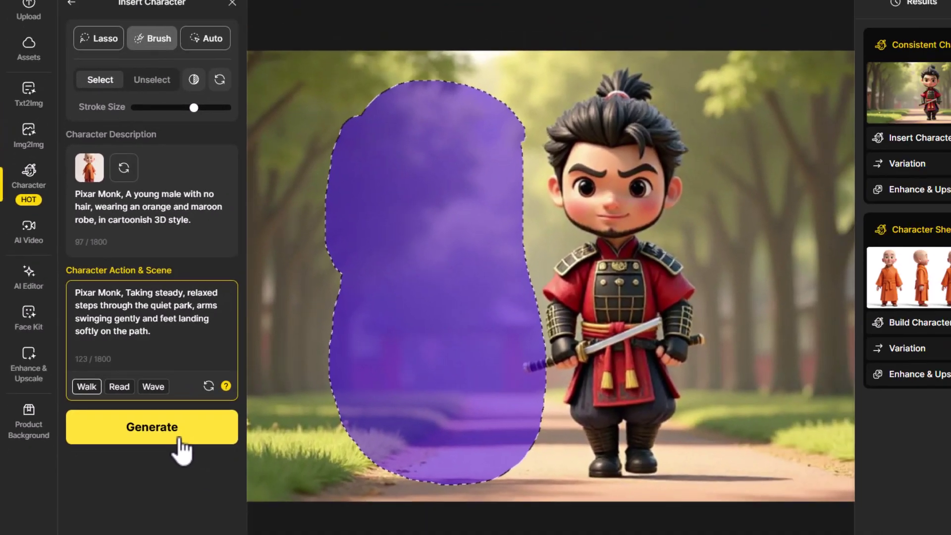
click(260, 488)
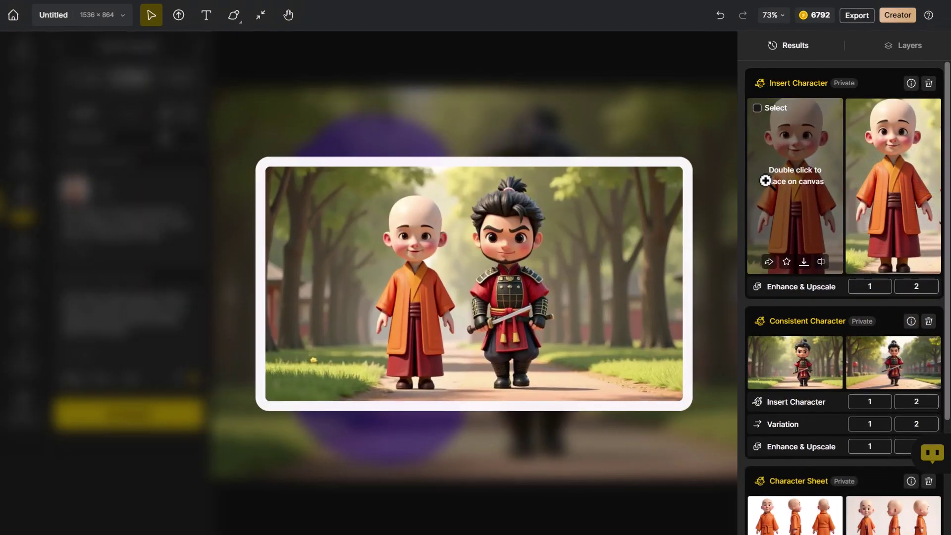
Preview the two Insert Character results and place the first one on the canvas
mouse_move(874, 183)
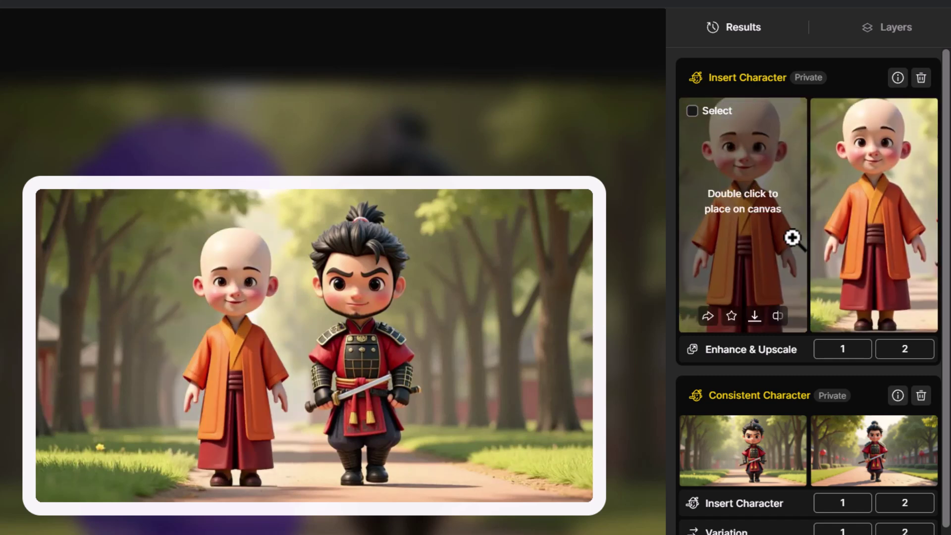
double_click(751, 256)
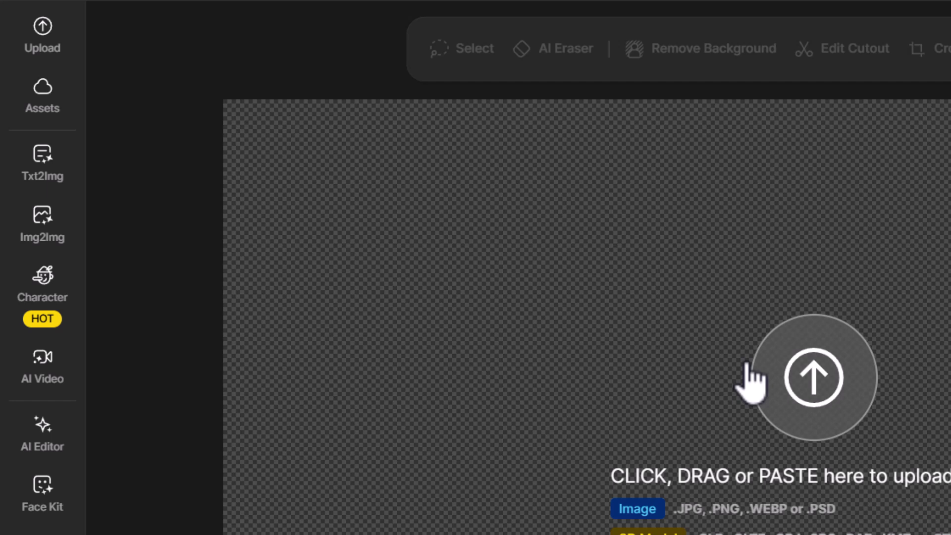
Generate a Consistent Character image of Pixar Monk with the action "Pixar Monk and another warrior character are walking past a fire"
click(40, 286)
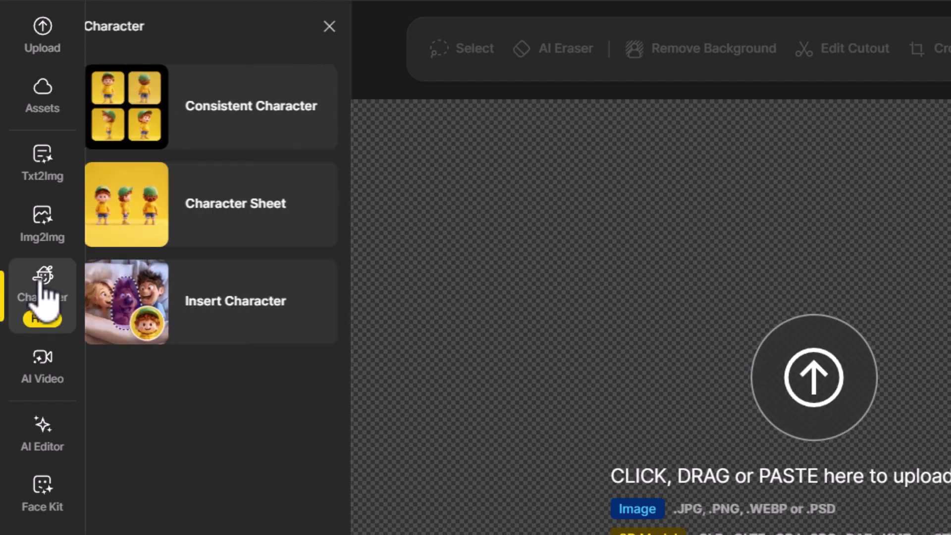
click(202, 128)
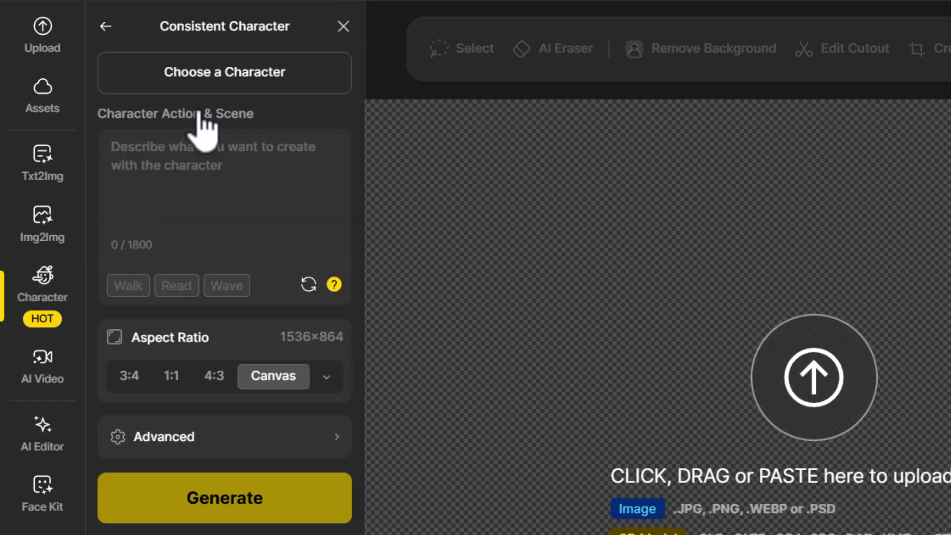
click(210, 80)
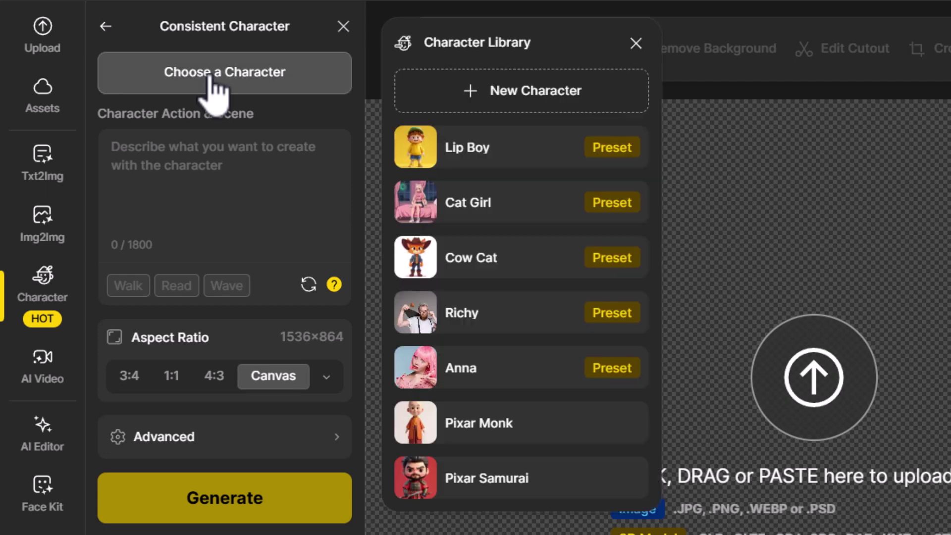
click(538, 440)
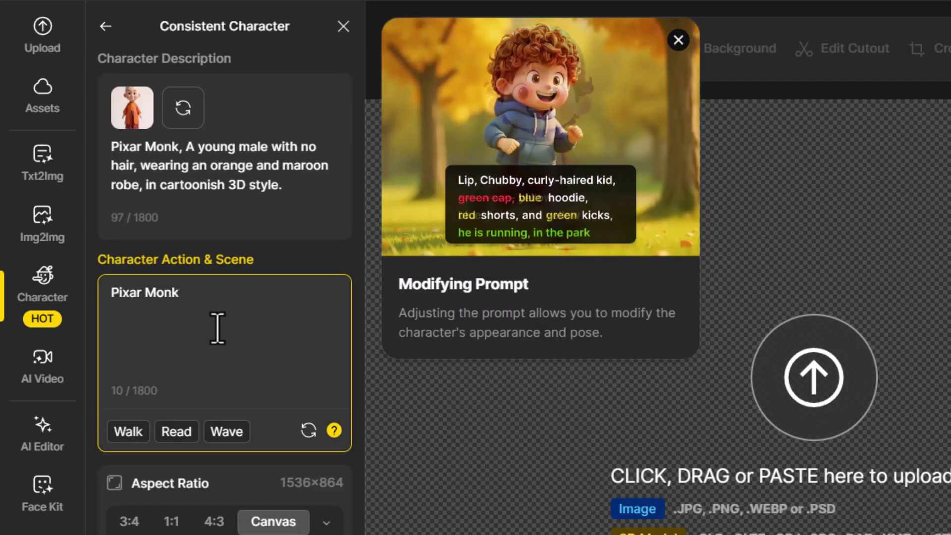
text(and another warrior character are walking past a fire)
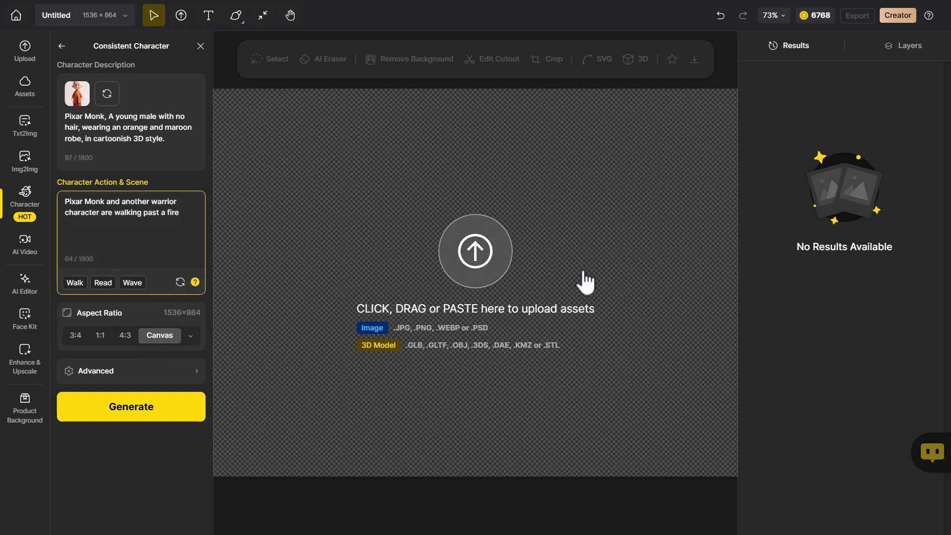
click(151, 411)
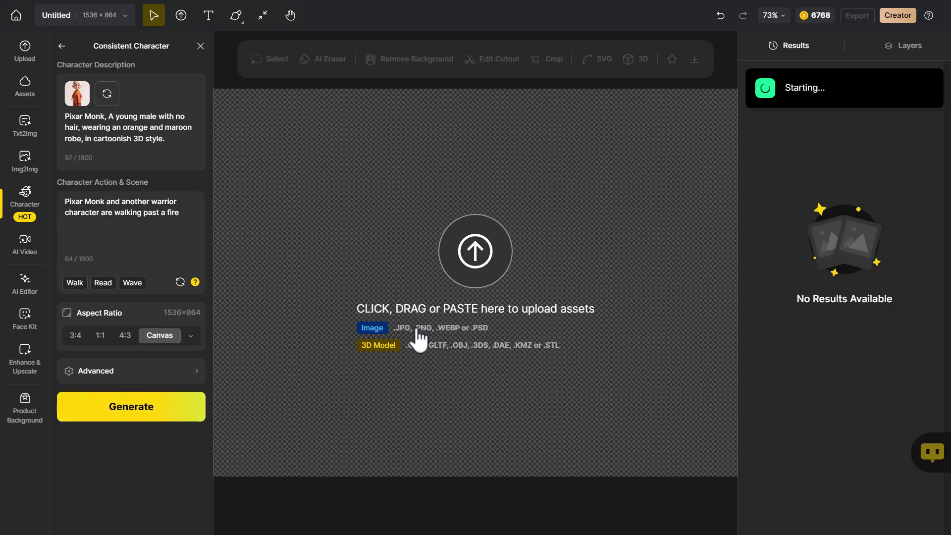
Compare the two Consistent Character results and place the first one on the canvas
mouse_move(898, 121)
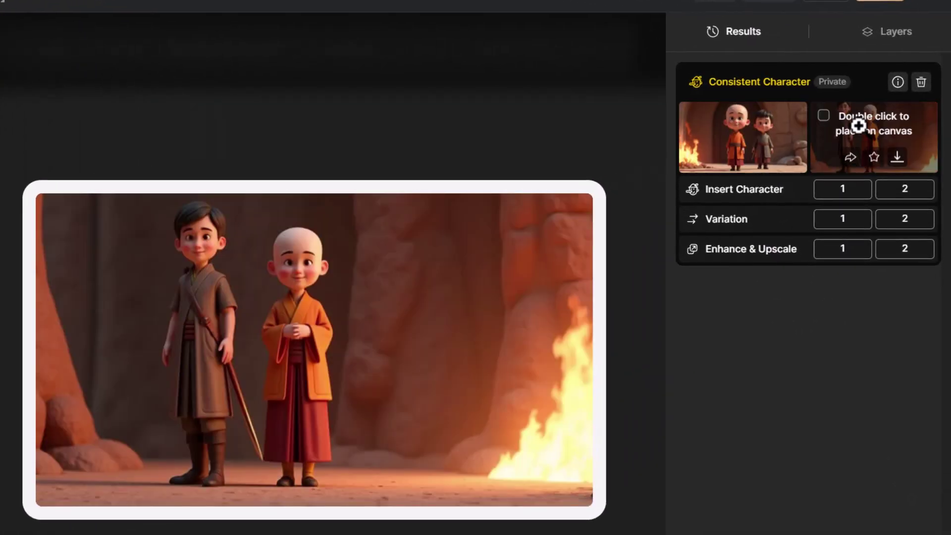
mouse_move(762, 124)
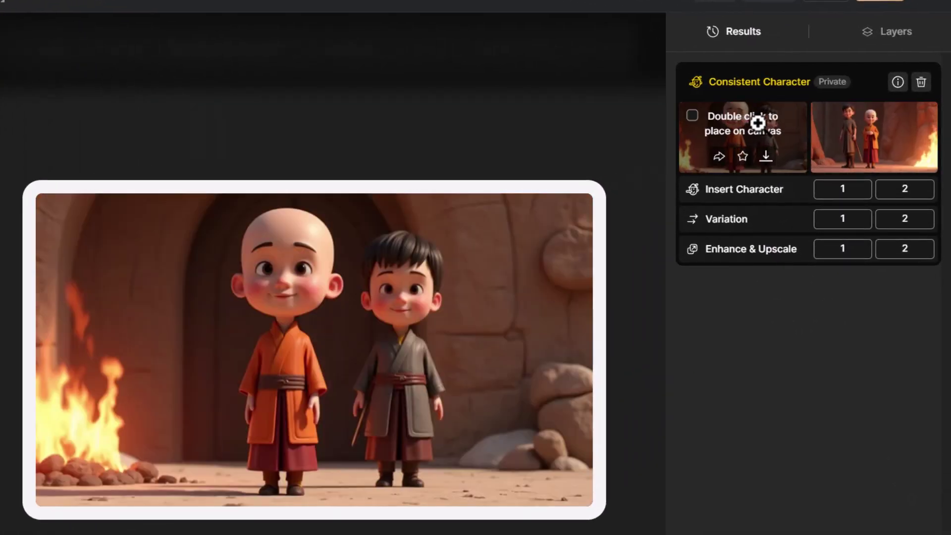
double_click(756, 124)
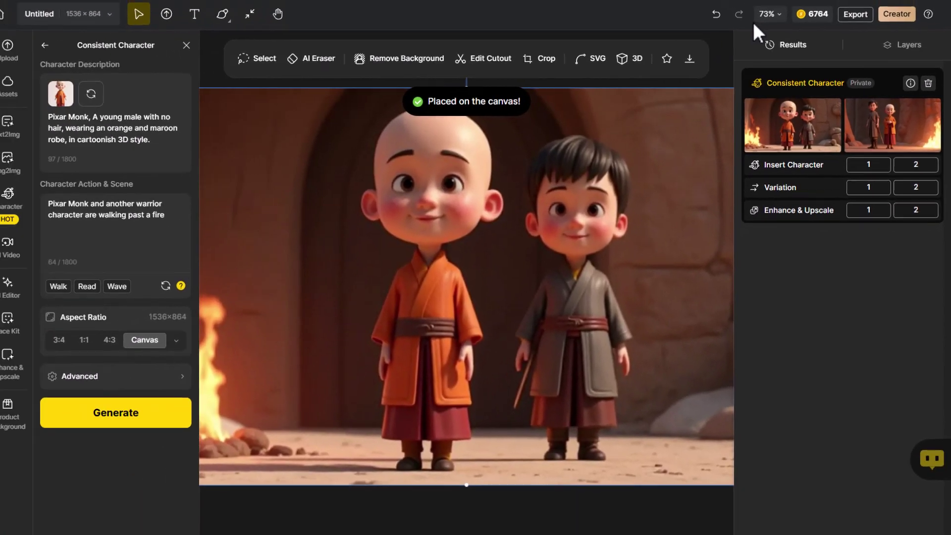
Scale the placed image down and centre it on the canvas, leaving an empty margin on all sides
click(766, 13)
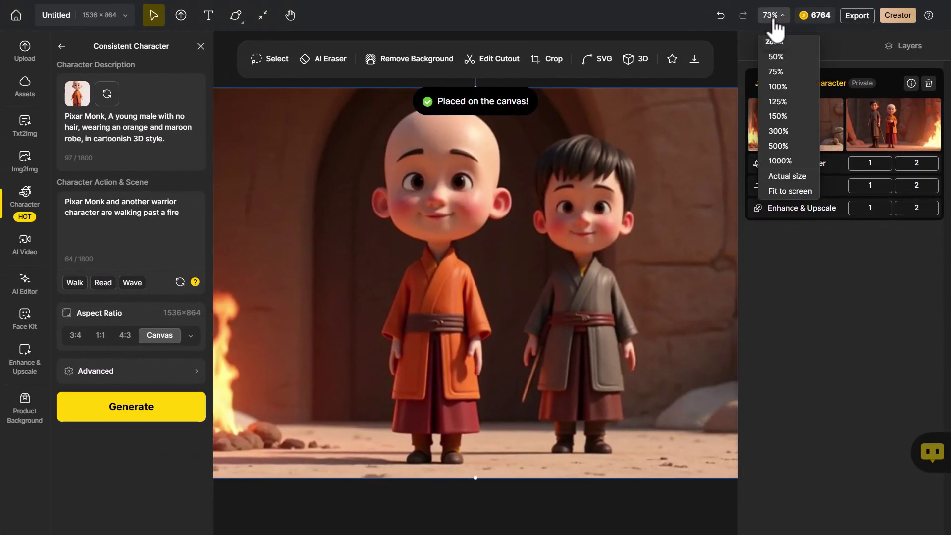
click(774, 70)
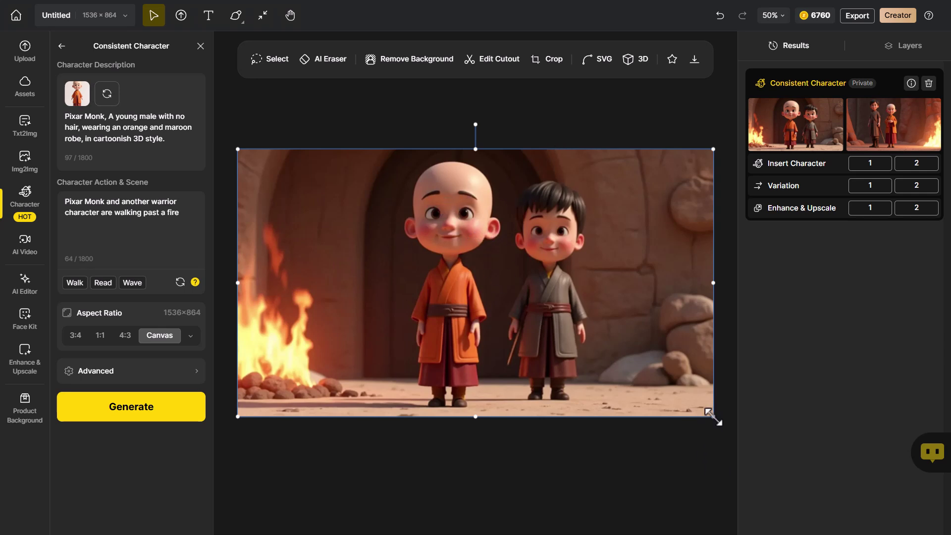
drag(710, 412, 649, 382)
drag(573, 336, 607, 345)
Fill the margins with Generative Expand using the prompt "extend background, fire" and place the fourth result on the canvas
click(25, 283)
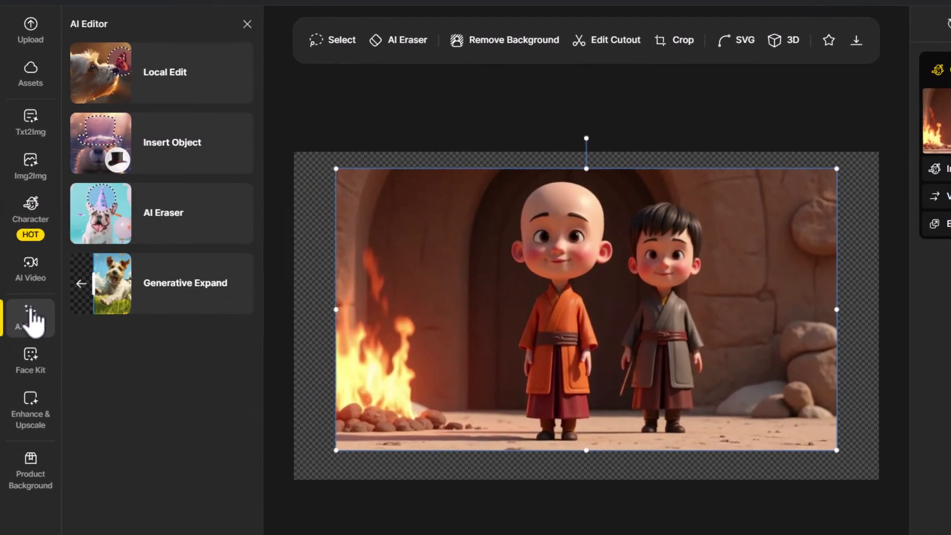
click(170, 317)
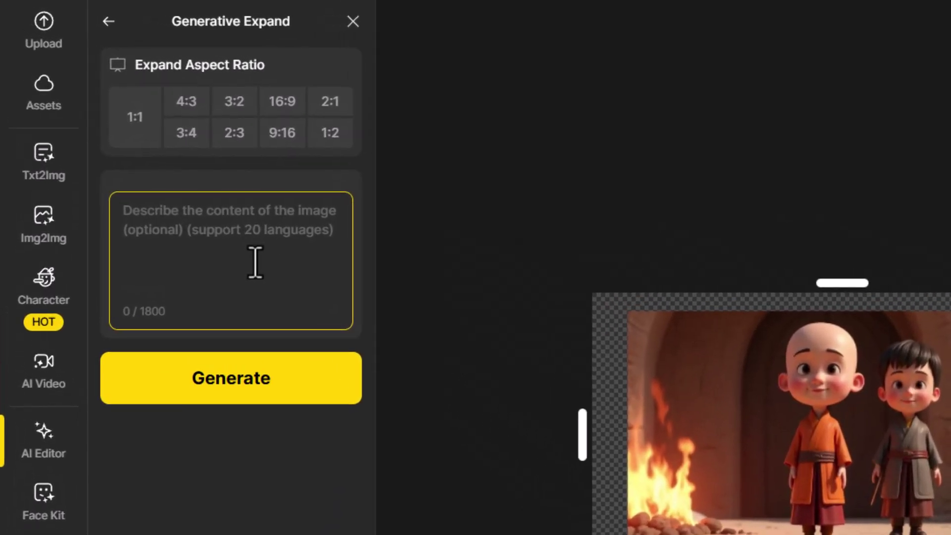
text(extend background, fire)
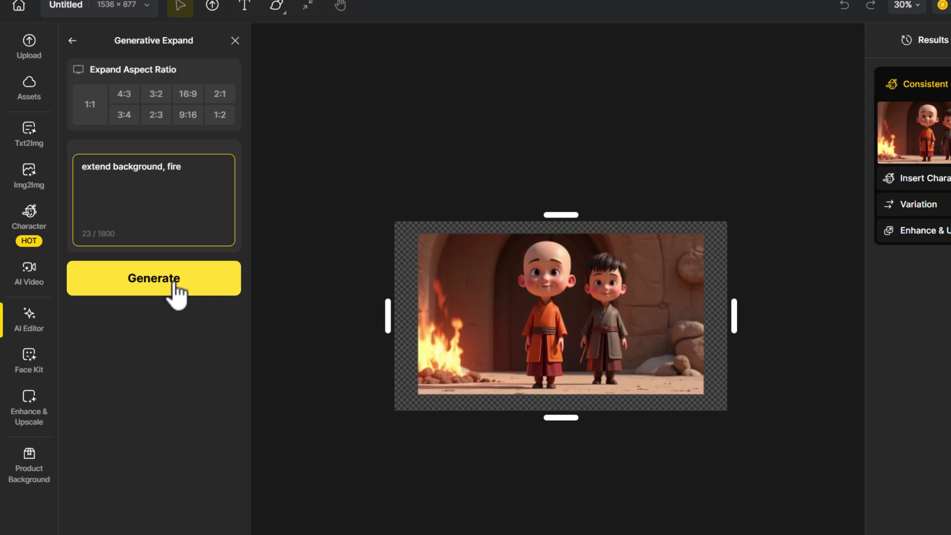
click(267, 396)
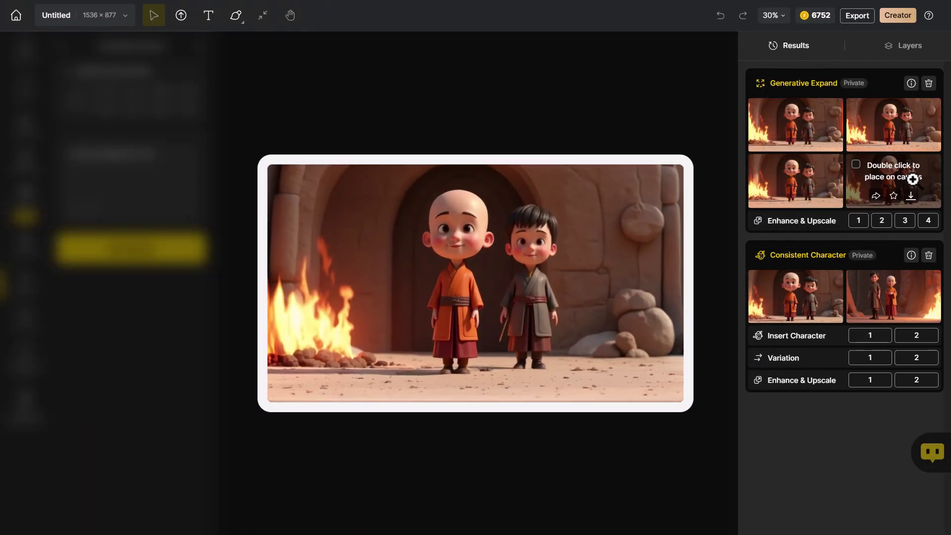
double_click(909, 178)
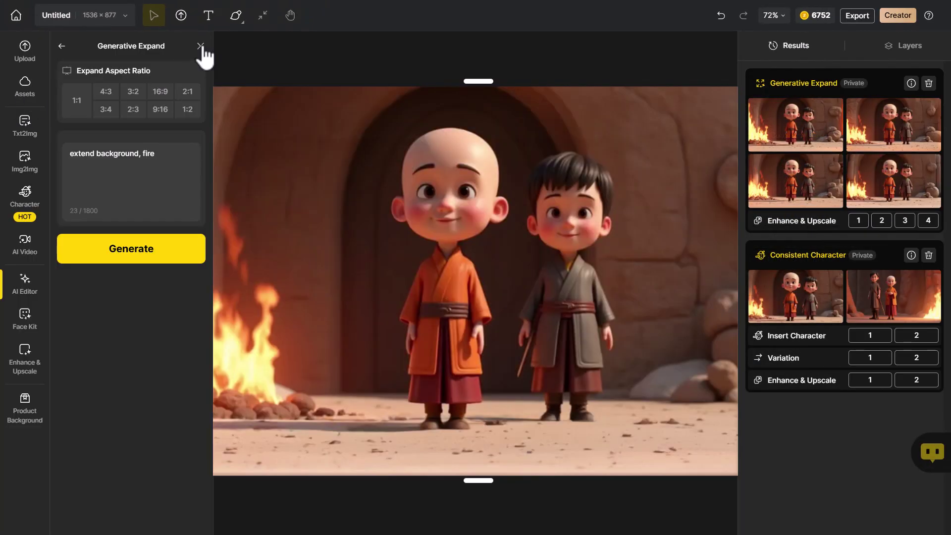
click(201, 47)
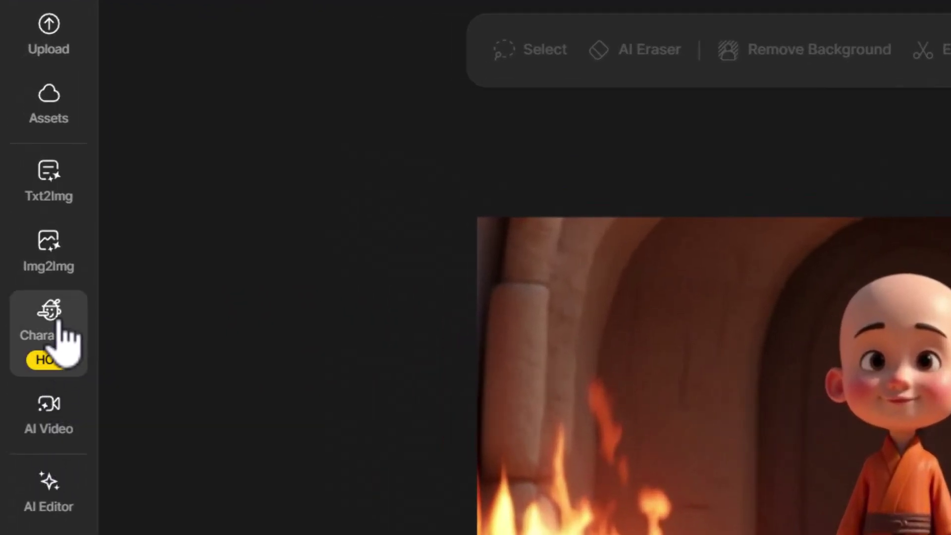
Start Insert Character and mark the dark-haired boy's hair and body with automatic selection
click(60, 321)
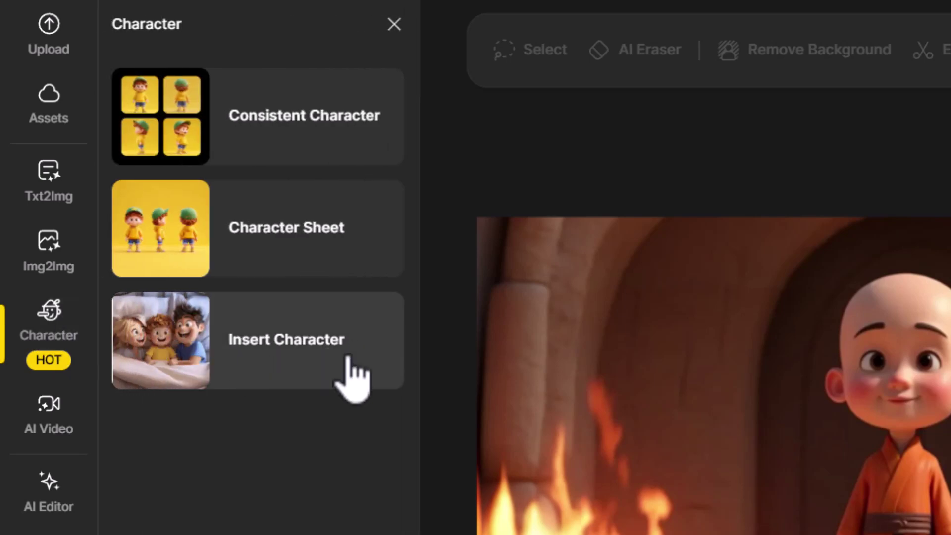
click(276, 378)
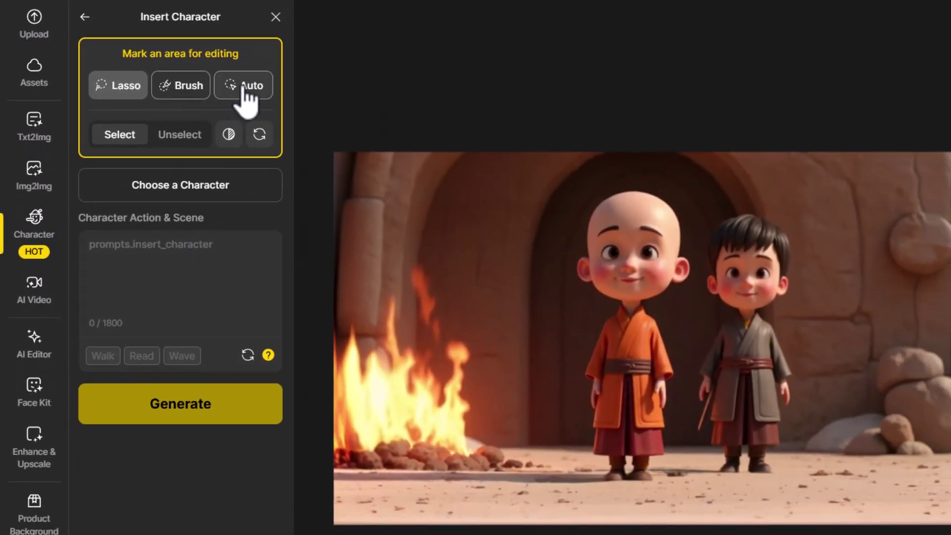
click(281, 99)
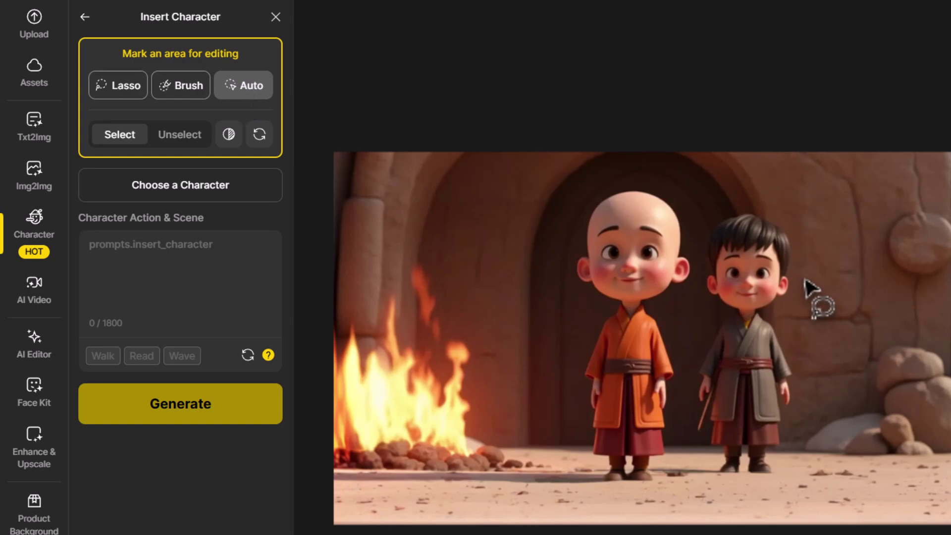
click(763, 238)
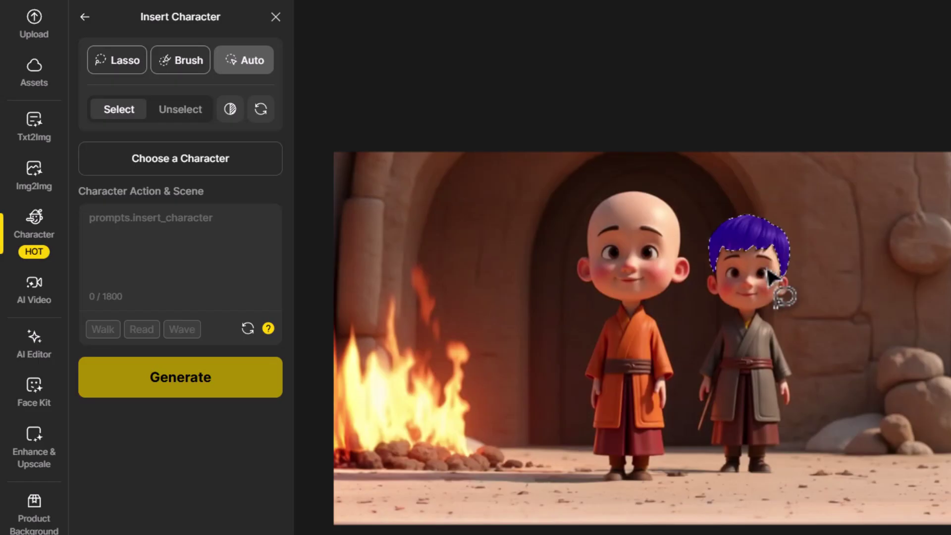
click(769, 290)
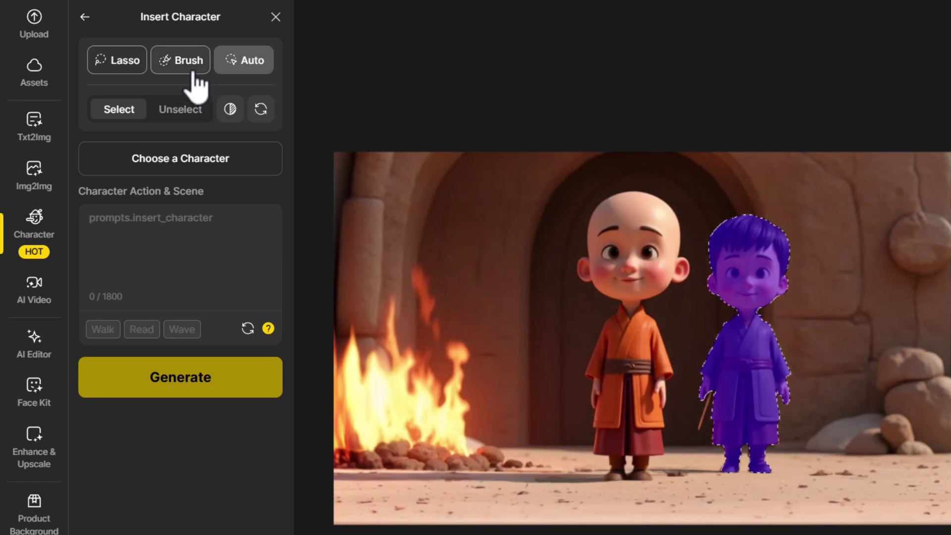
Extend the marked area with the brush to cover a margin around the dark-haired boy, including his stick and feet
click(169, 67)
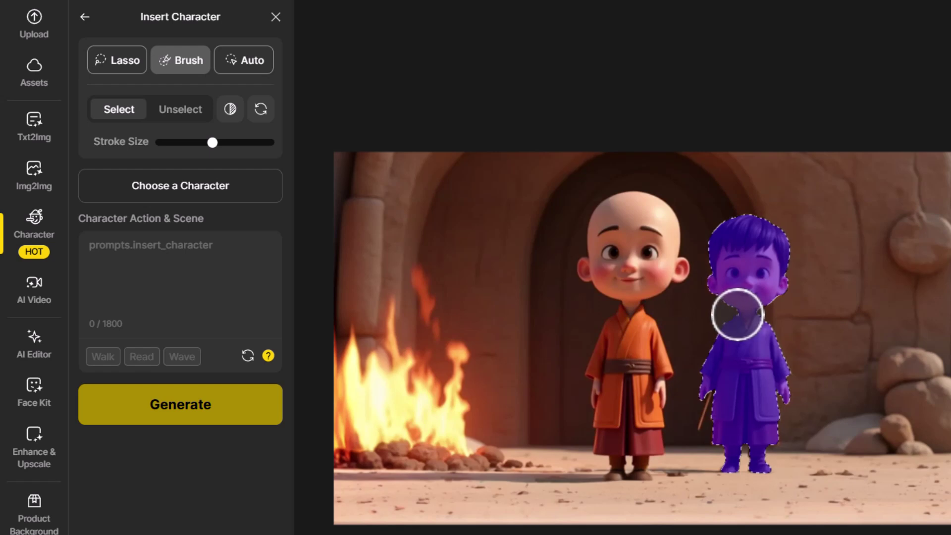
mouse_move(737, 314)
mouse_down()
mouse_move(713, 272)
mouse_move(785, 218)
mouse_move(765, 370)
mouse_up()
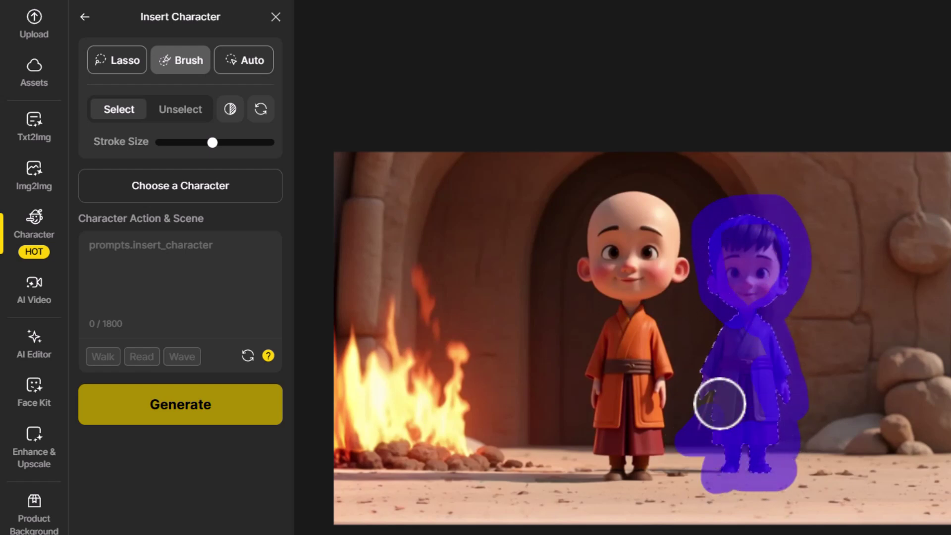
drag(706, 335, 798, 437)
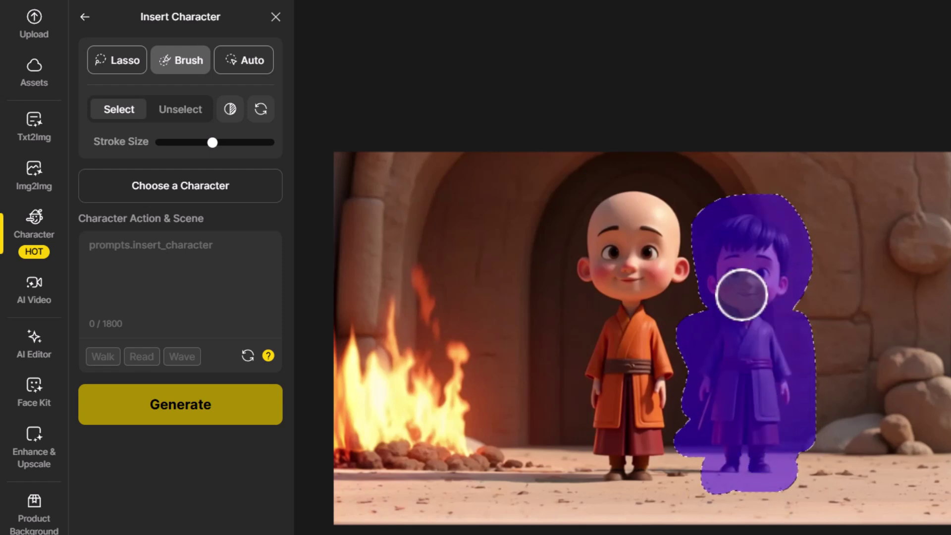
Choose Pixar Samurai as the character to insert and generate it in the marked area
click(186, 187)
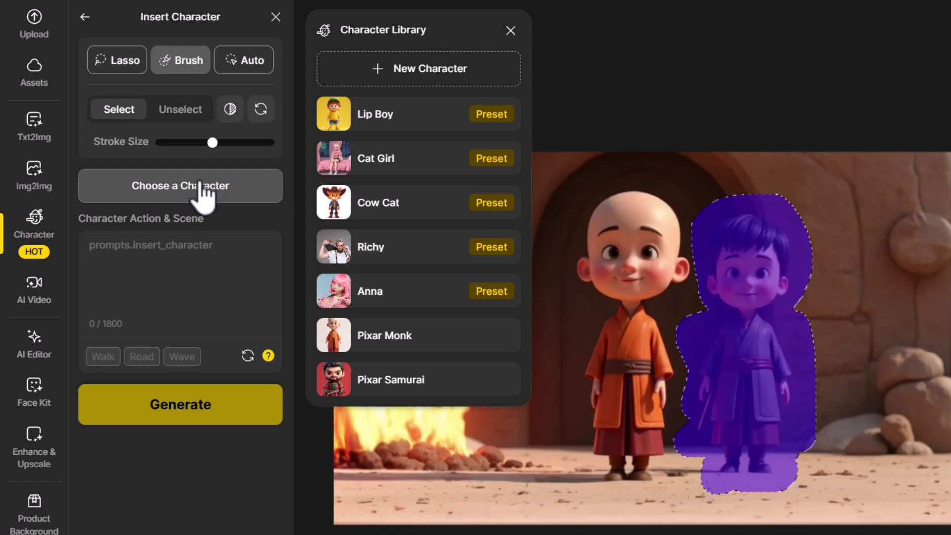
click(379, 384)
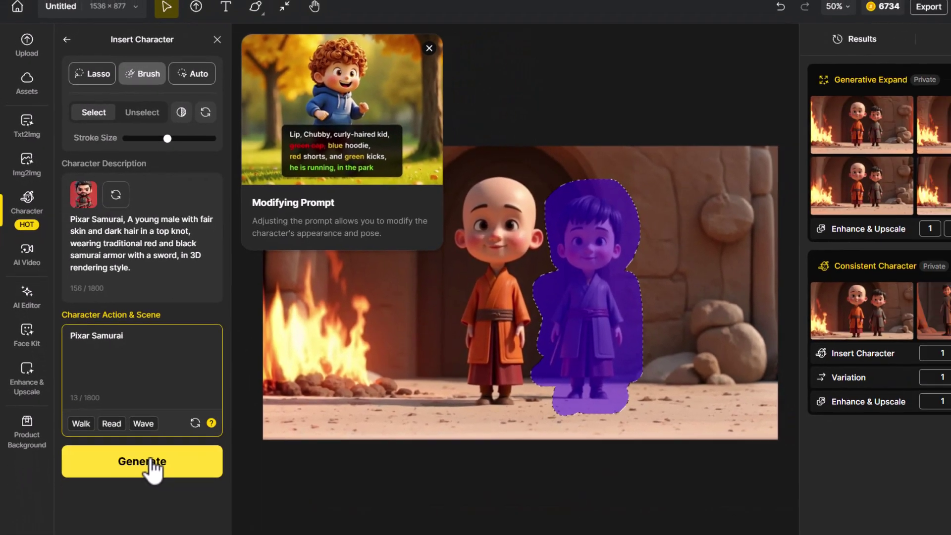
click(141, 441)
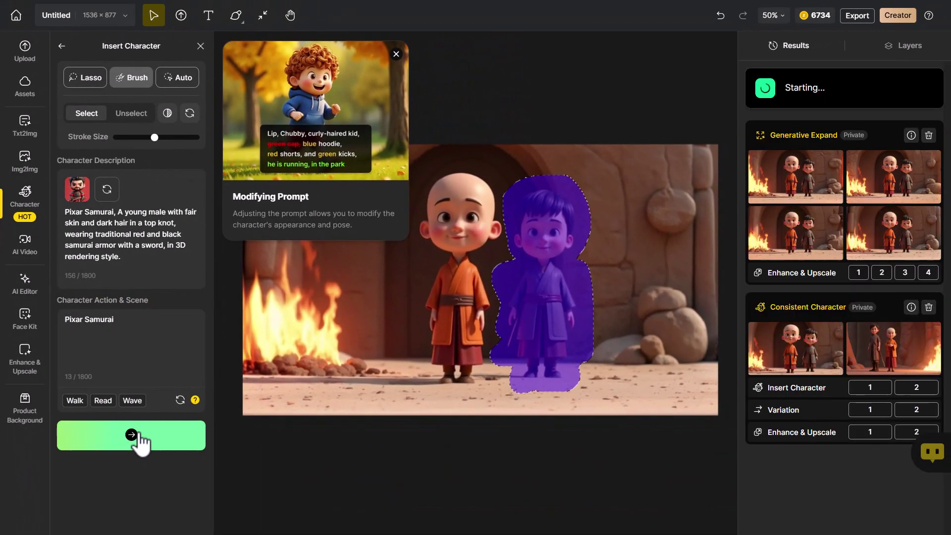
mouse_move(896, 195)
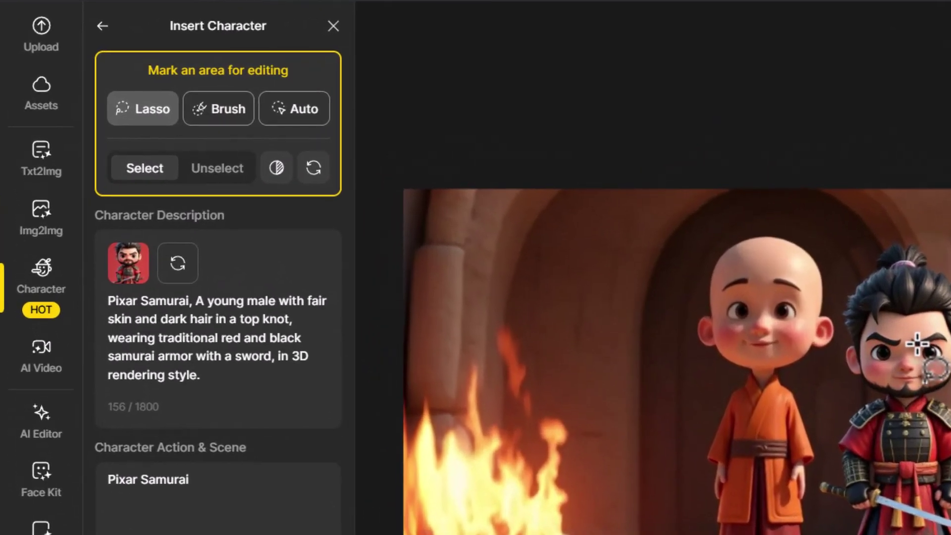
Start another Insert Character edit and change the character to the Lip Boy preset
click(43, 276)
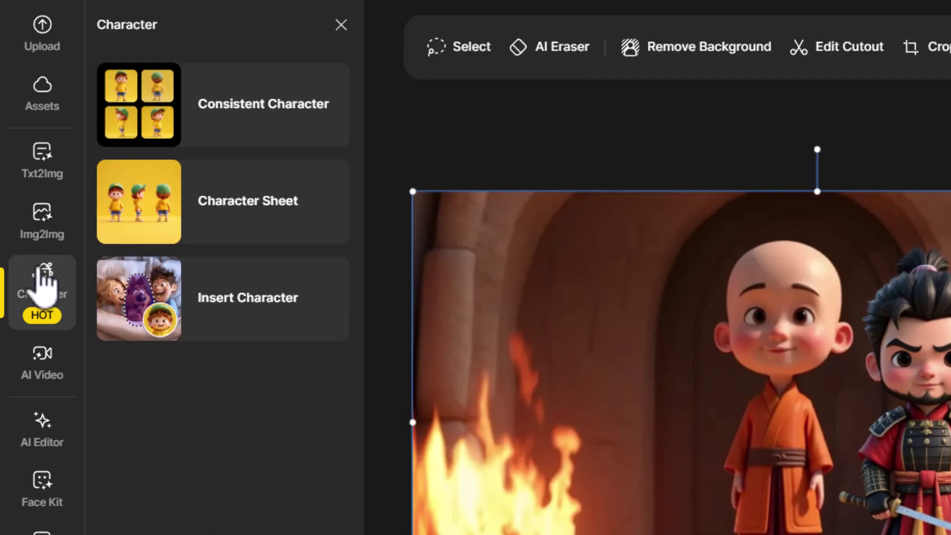
click(286, 326)
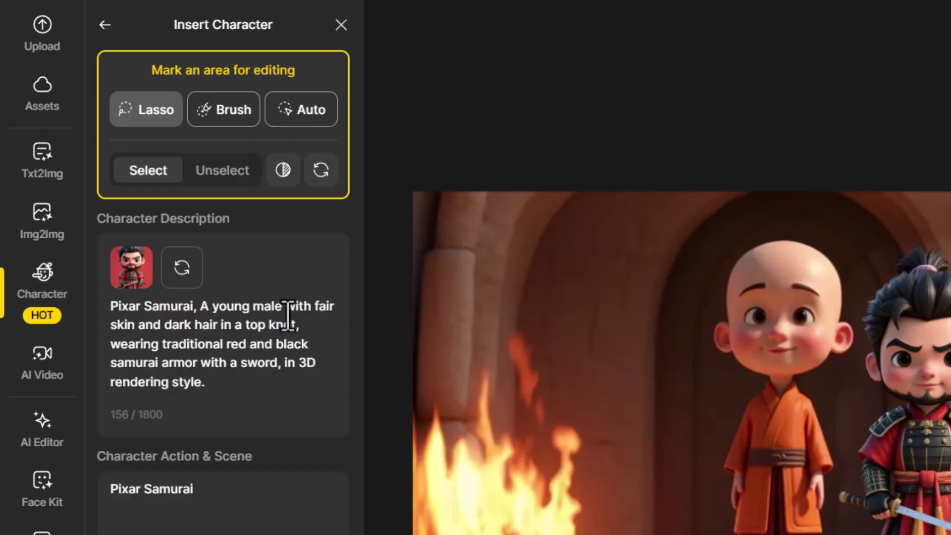
click(183, 270)
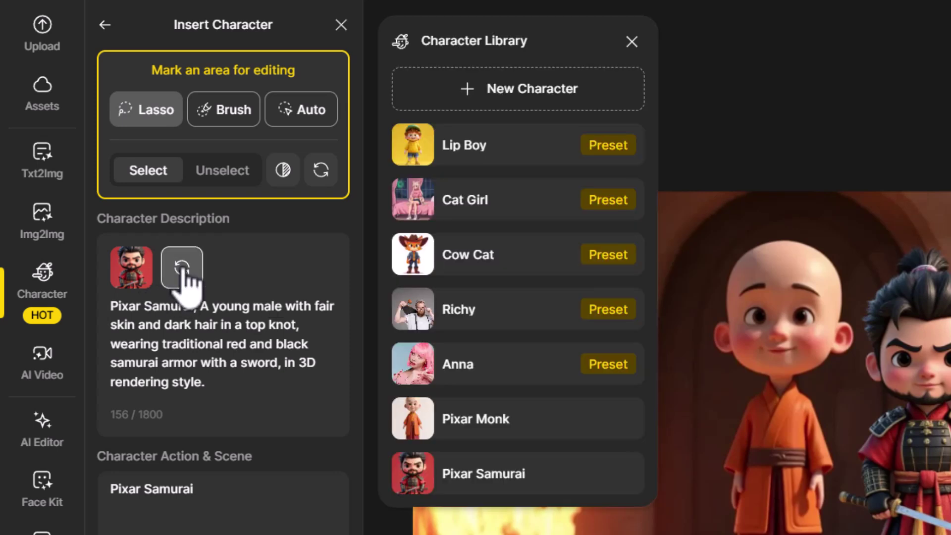
click(503, 157)
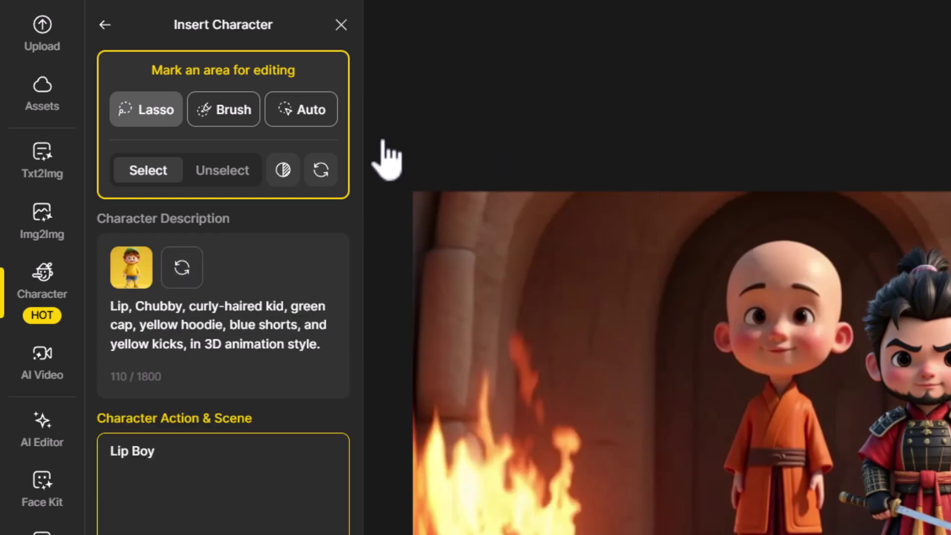
Enlarge the brush, mark a character-sized area between the fire and the monk, and set the action to "Lip Boy looking up at the sky"
click(223, 110)
drag(263, 212, 319, 212)
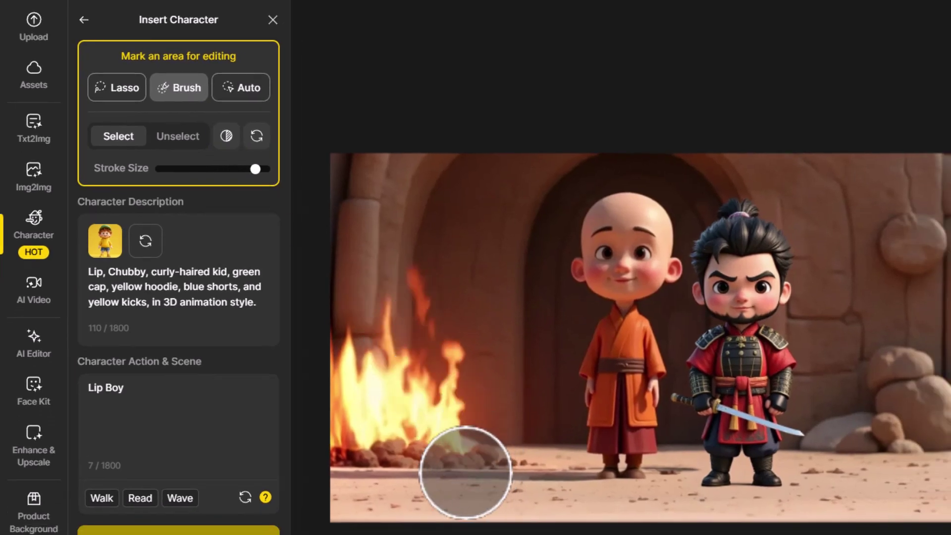
mouse_move(465, 473)
mouse_down()
mouse_move(535, 403)
mouse_move(461, 323)
mouse_move(503, 333)
mouse_move(539, 475)
mouse_move(501, 281)
mouse_move(482, 456)
mouse_up()
click(143, 363)
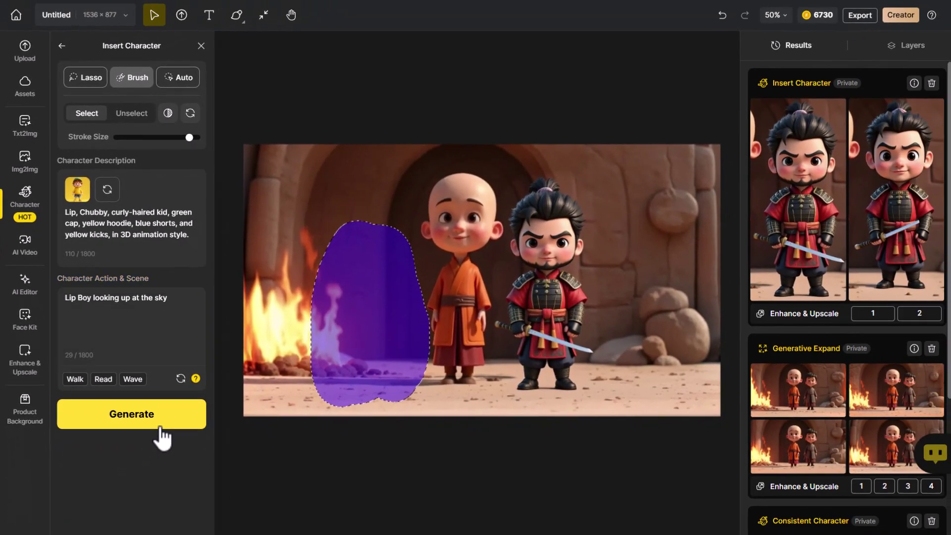
Generate the Lip Boy character in the marked area and preview the results
click(218, 526)
mouse_move(873, 155)
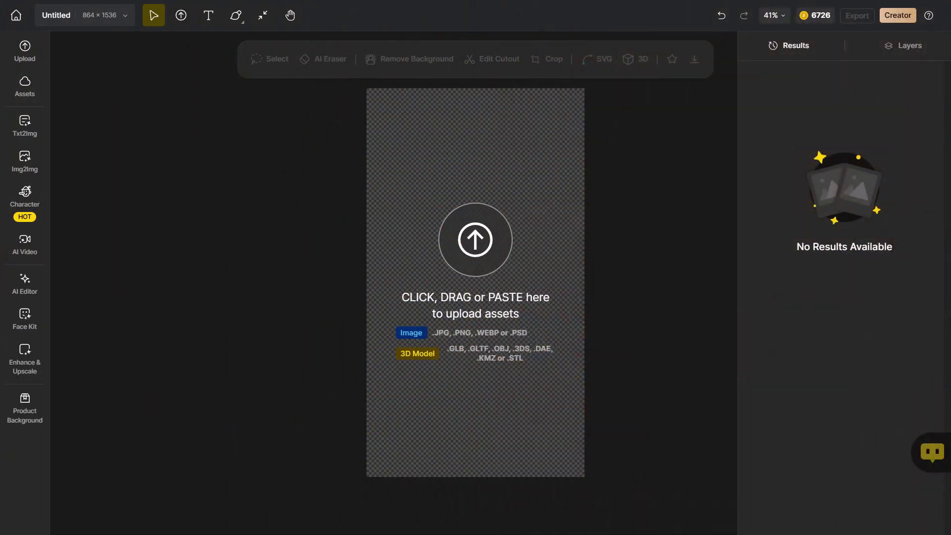
Upload the night-time pagoda photo to the blank canvas of a new project
drag(54, 114, 434, 248)
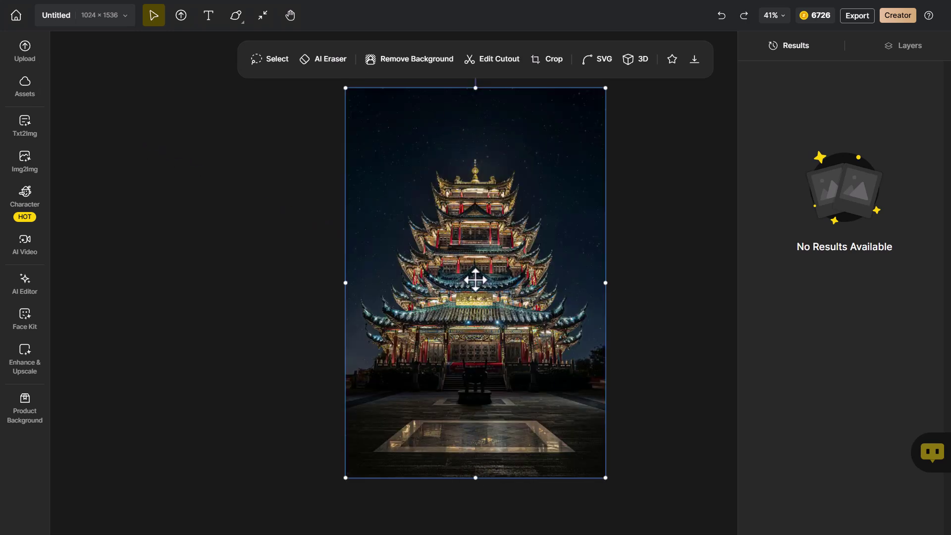
click(270, 150)
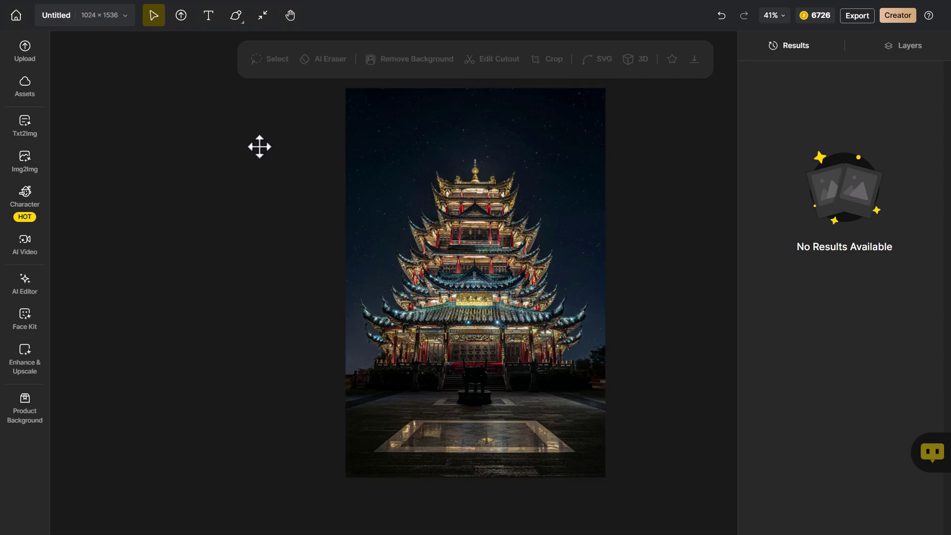
Unlink the canvas proportions, set the canvas height to 1300, and reposition the pagoda photo so it is centred horizontally
click(105, 19)
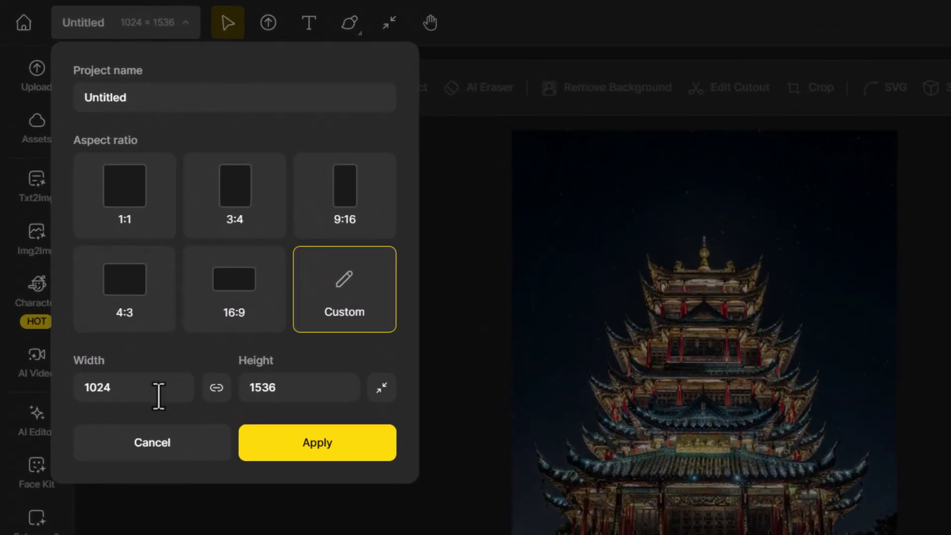
double_click(196, 263)
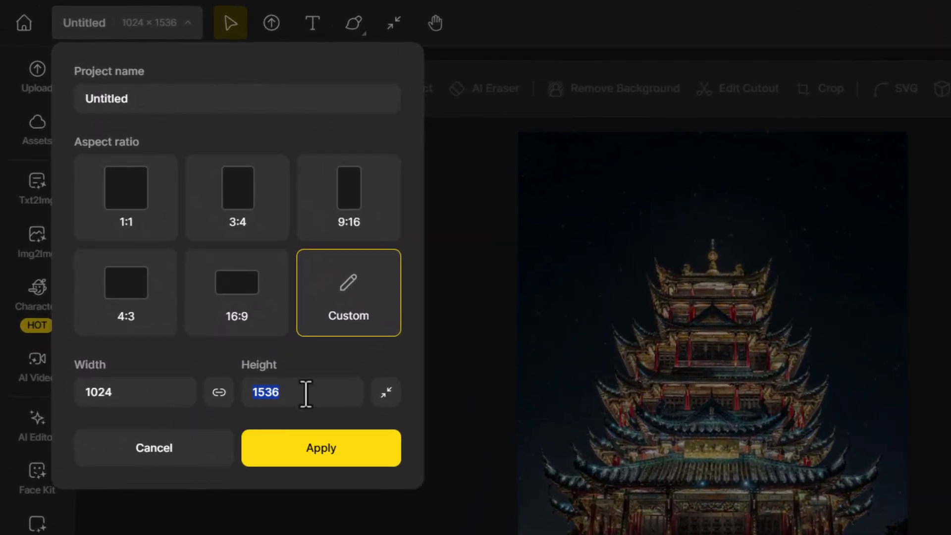
click(219, 392)
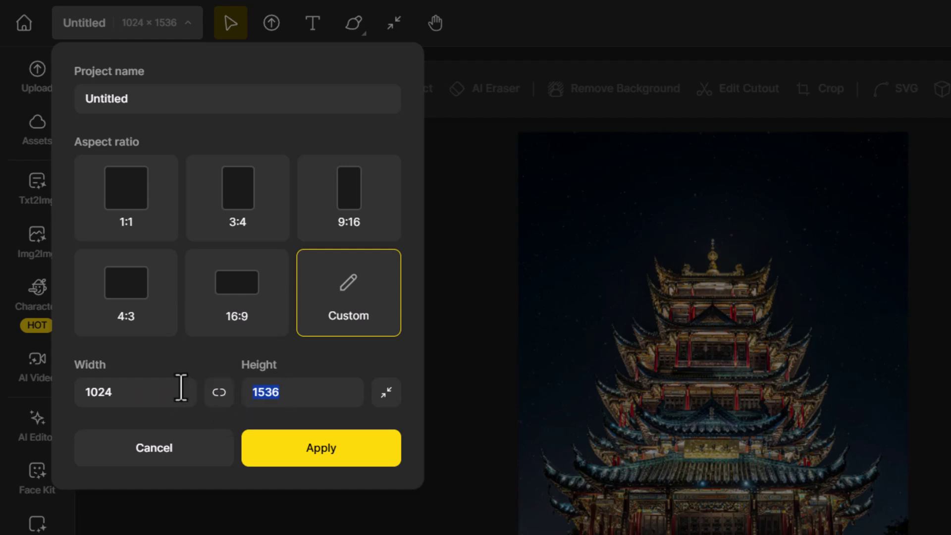
click(321, 447)
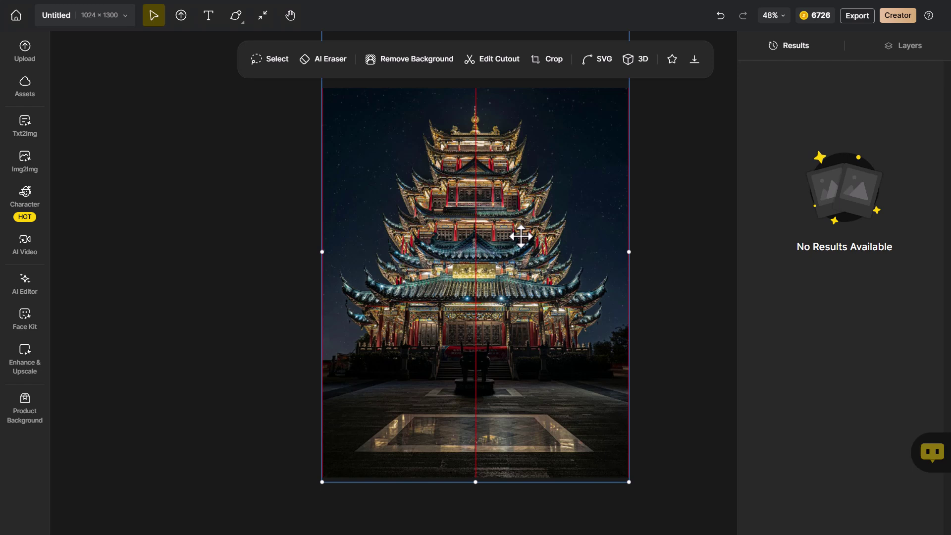
drag(521, 236, 522, 236)
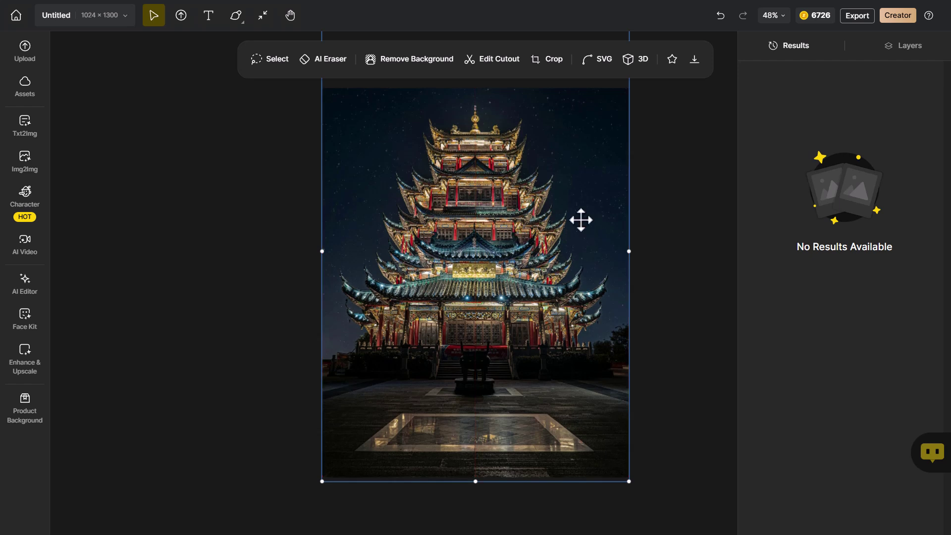
click(726, 186)
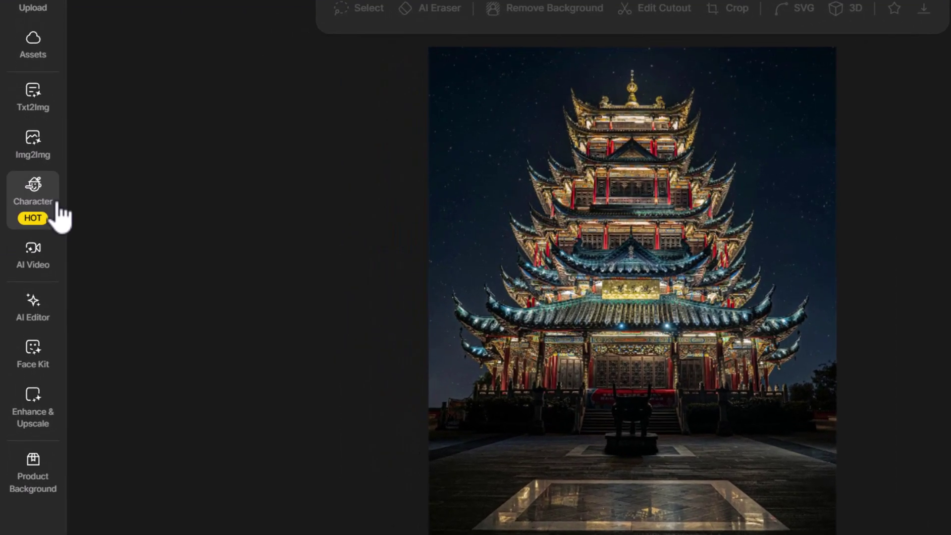
Choose Pixar Monk with action "is standing with feet wide apart, fists up in a boxing pose, ready to fight, looking mean, kung fu style, martial arts pose"
click(40, 204)
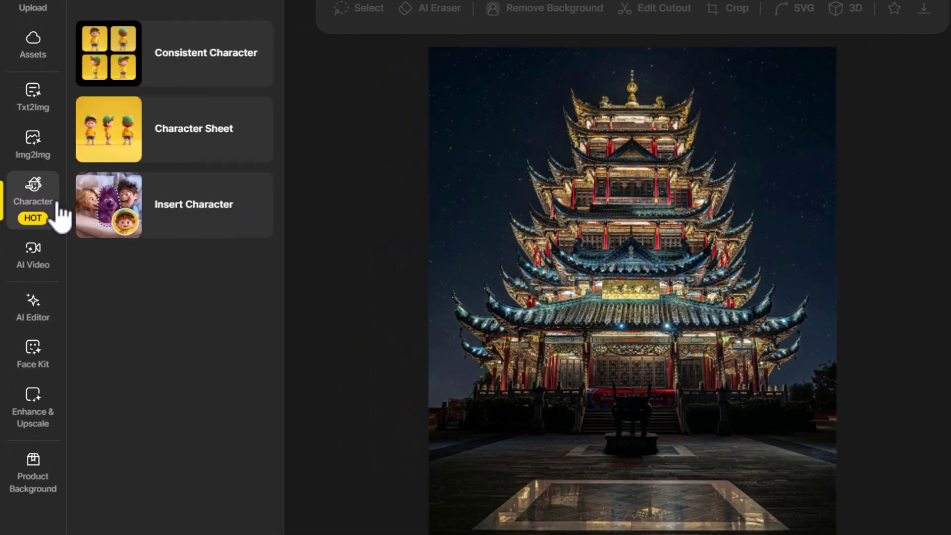
click(159, 205)
click(175, 158)
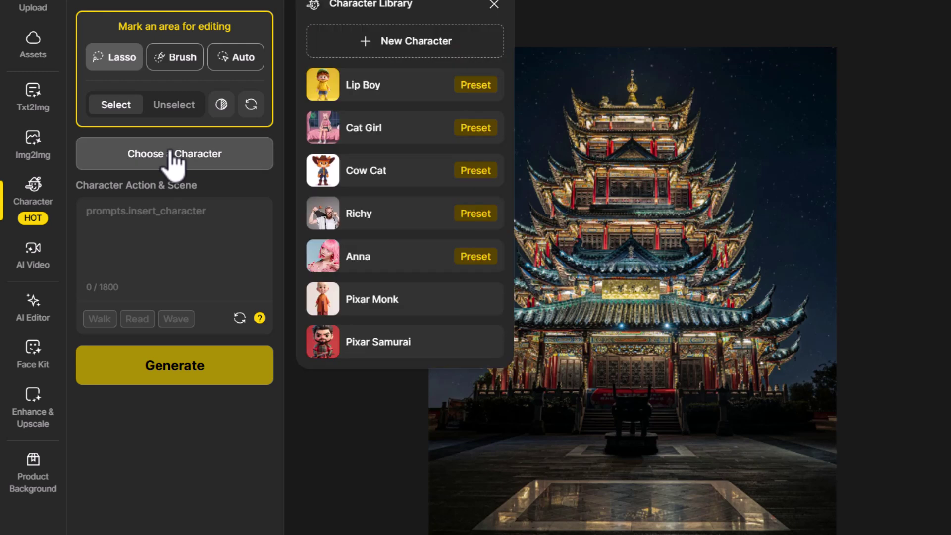
click(391, 302)
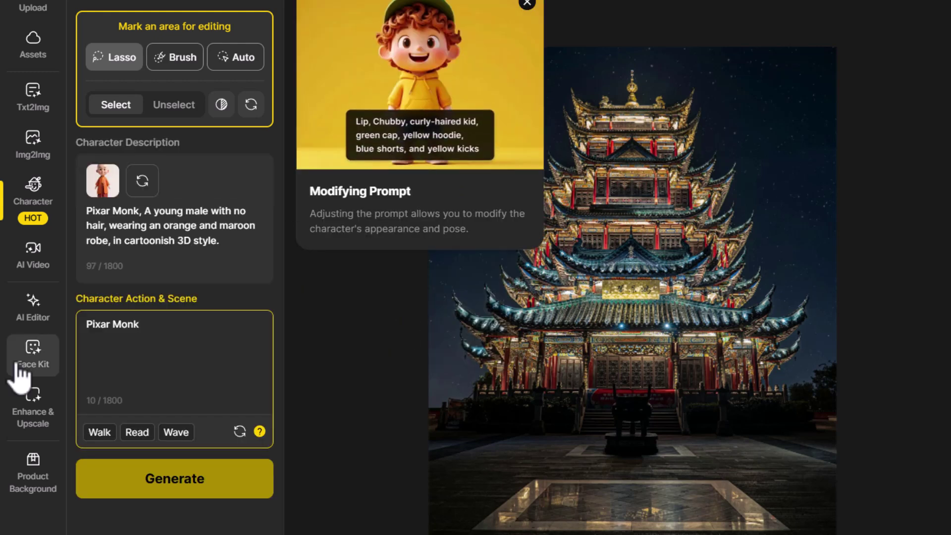
text(is standing with feet wide apart, fists up in a boxing pose, ready to fight, looking mean, kung fu style, martial arts pose)
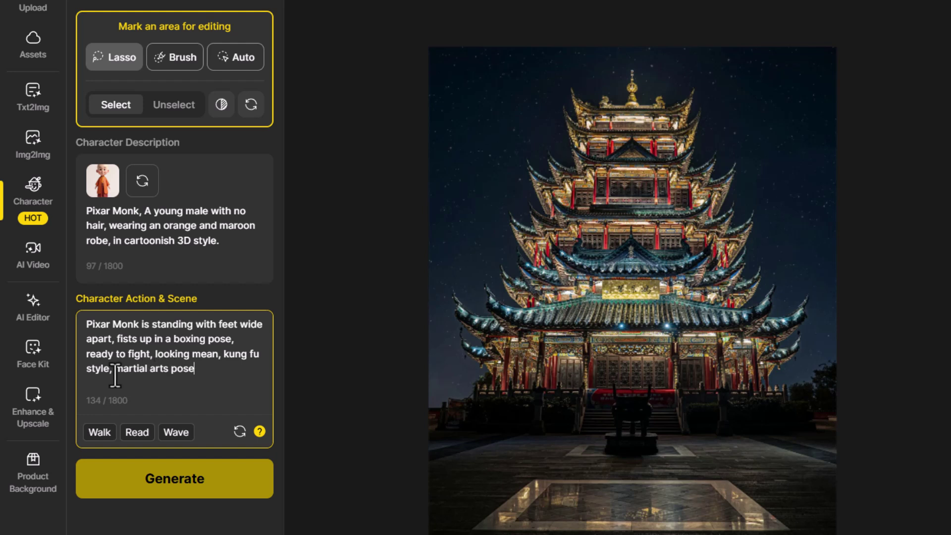
Brush a figure-shaped area with spread arms and legs on the courtyard in front of the pagoda and generate the monk there
click(191, 56)
mouse_move(551, 489)
mouse_down()
mouse_move(584, 505)
mouse_move(578, 471)
mouse_move(577, 498)
mouse_move(620, 455)
mouse_move(679, 510)
mouse_move(683, 492)
mouse_move(664, 457)
mouse_move(660, 480)
mouse_move(609, 484)
mouse_move(609, 501)
mouse_move(678, 452)
mouse_move(580, 426)
mouse_move(643, 395)
mouse_move(594, 416)
mouse_move(618, 404)
mouse_move(713, 411)
mouse_move(709, 402)
mouse_move(669, 429)
mouse_move(588, 445)
mouse_up()
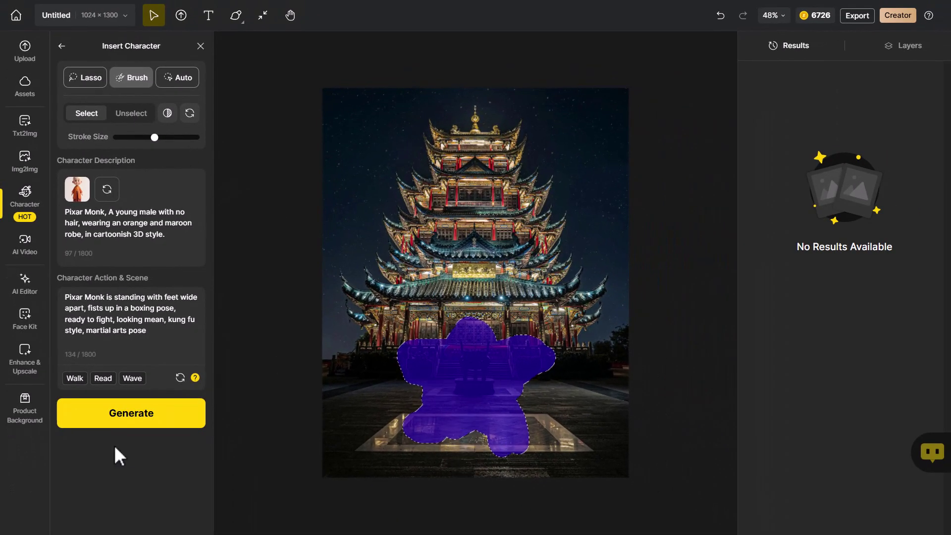
click(139, 425)
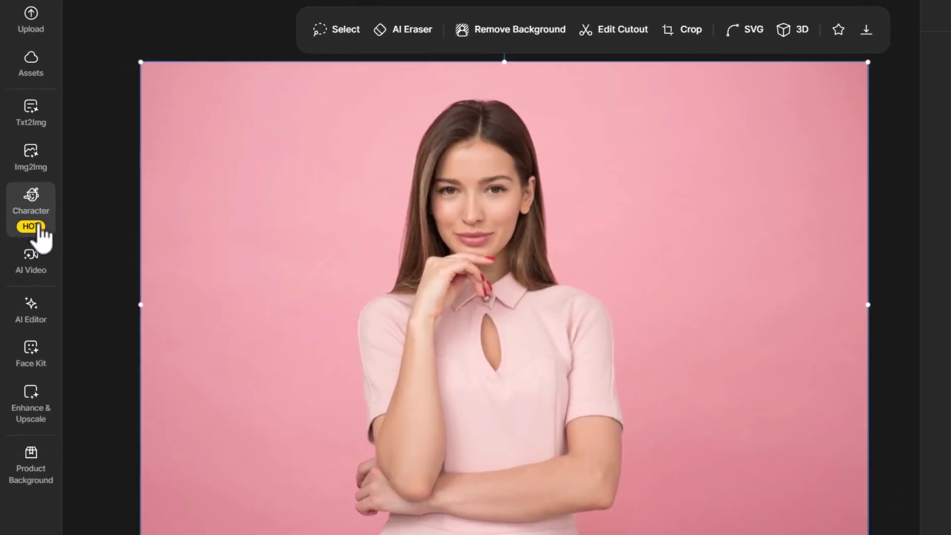
Start Insert Character on the pink portrait and mark a person-sized area beside and partly behind the woman with the largest brush
click(26, 213)
click(215, 242)
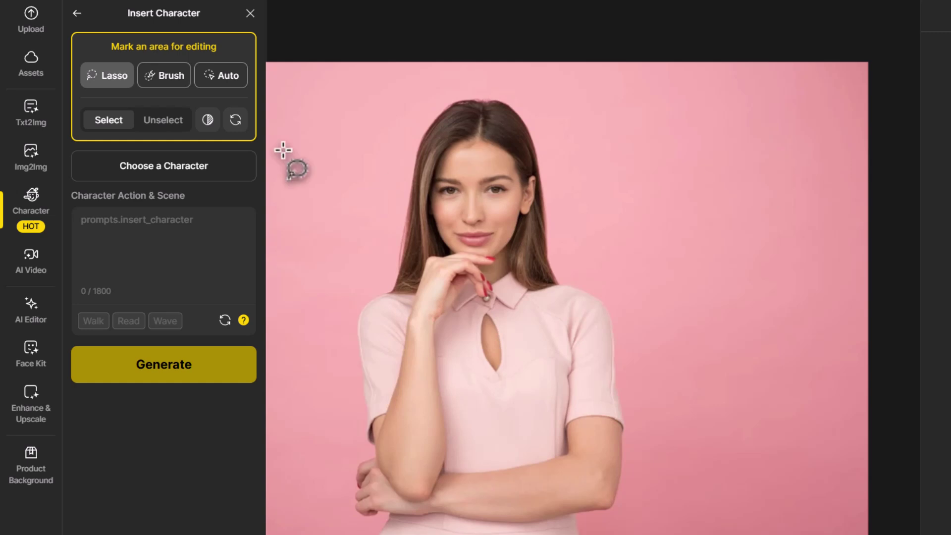
click(169, 79)
drag(193, 150, 247, 150)
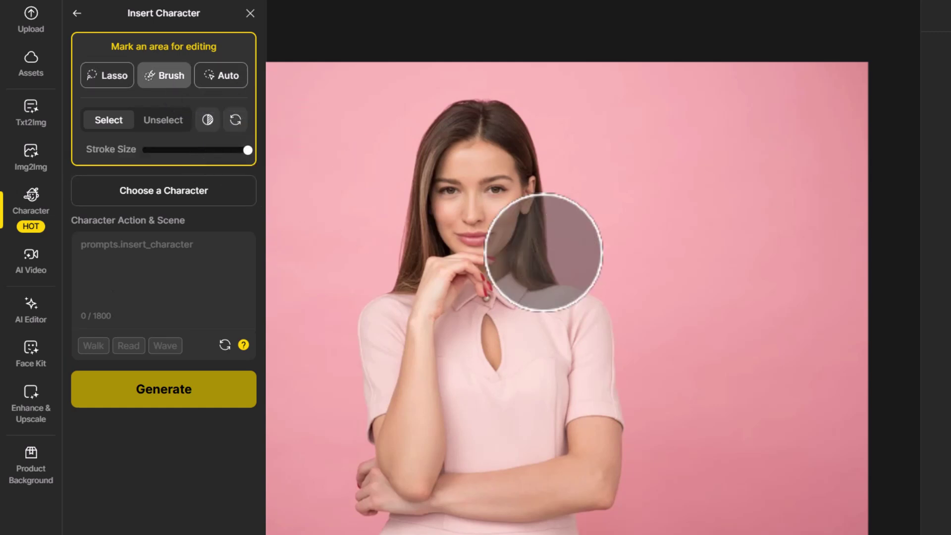
mouse_move(577, 299)
mouse_down()
mouse_move(584, 254)
mouse_move(747, 170)
mouse_move(797, 500)
mouse_move(595, 520)
mouse_move(603, 213)
mouse_move(652, 100)
mouse_move(790, 418)
mouse_move(739, 144)
mouse_move(664, 102)
mouse_move(586, 155)
mouse_move(626, 520)
mouse_move(828, 329)
mouse_move(616, 221)
mouse_up()
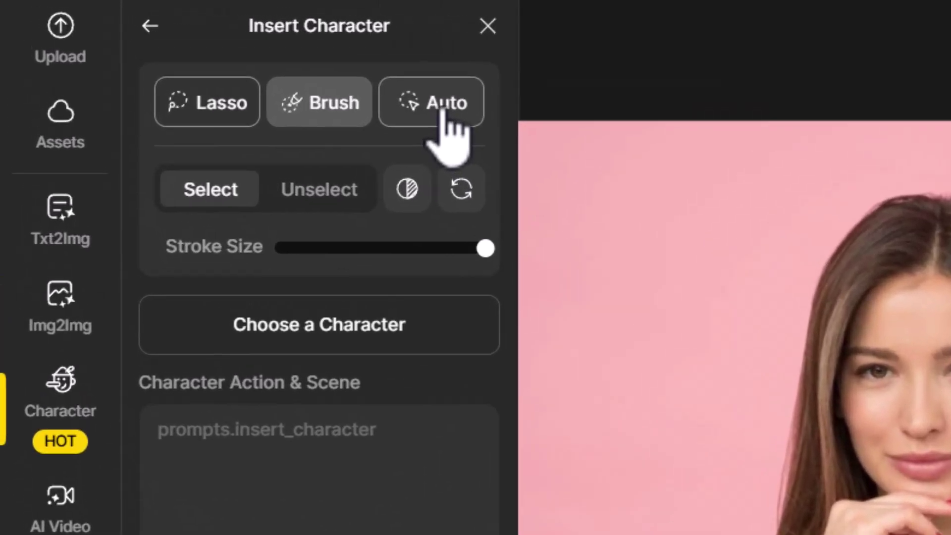
Remove the woman's shoulder, hair and forearm from the marked area using automatic unselection
click(218, 53)
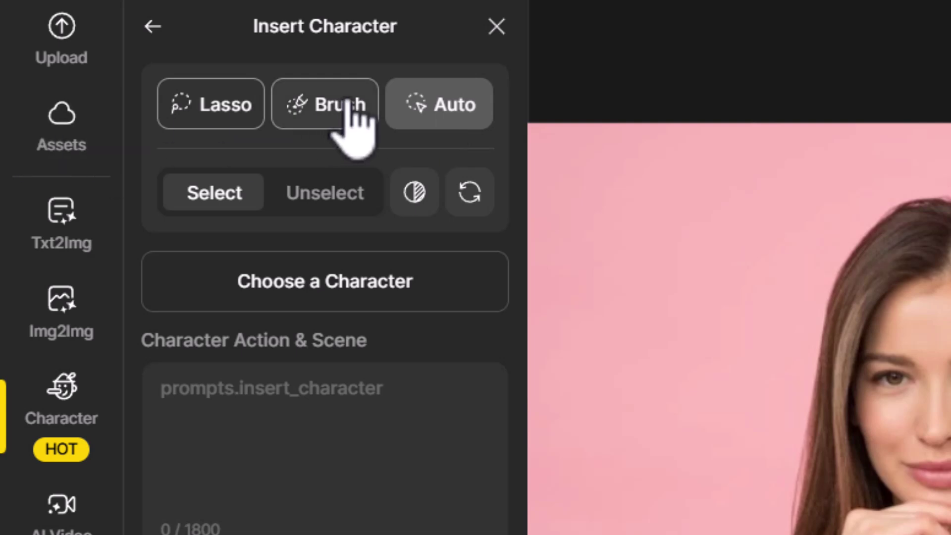
click(307, 194)
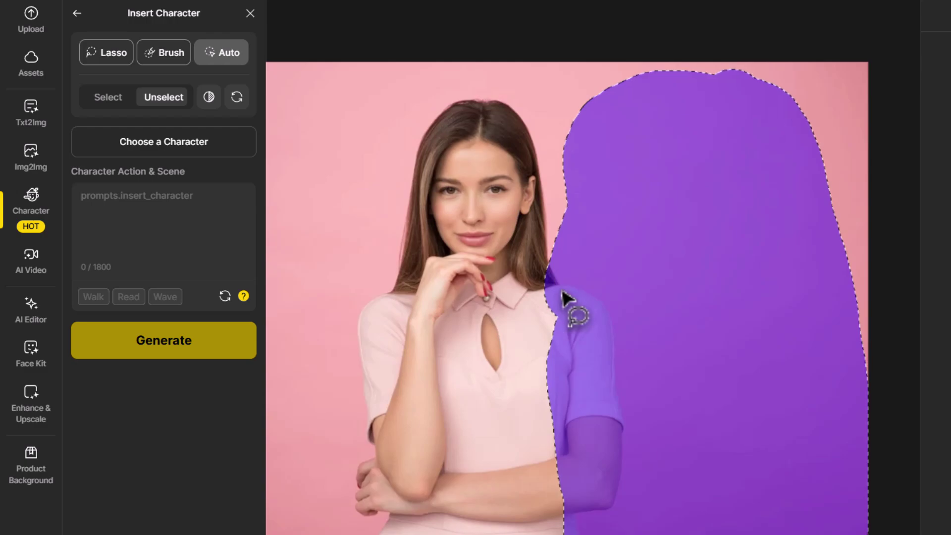
click(561, 291)
click(553, 277)
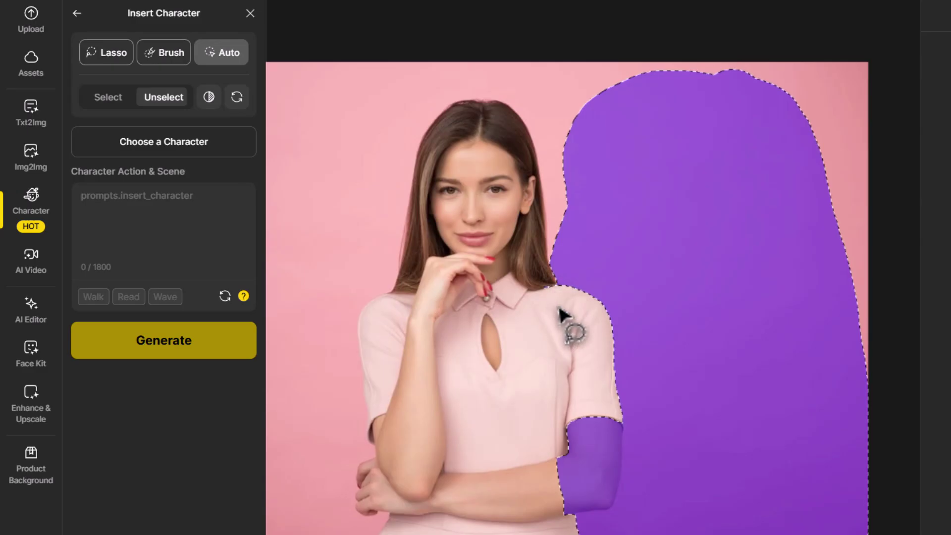
click(596, 458)
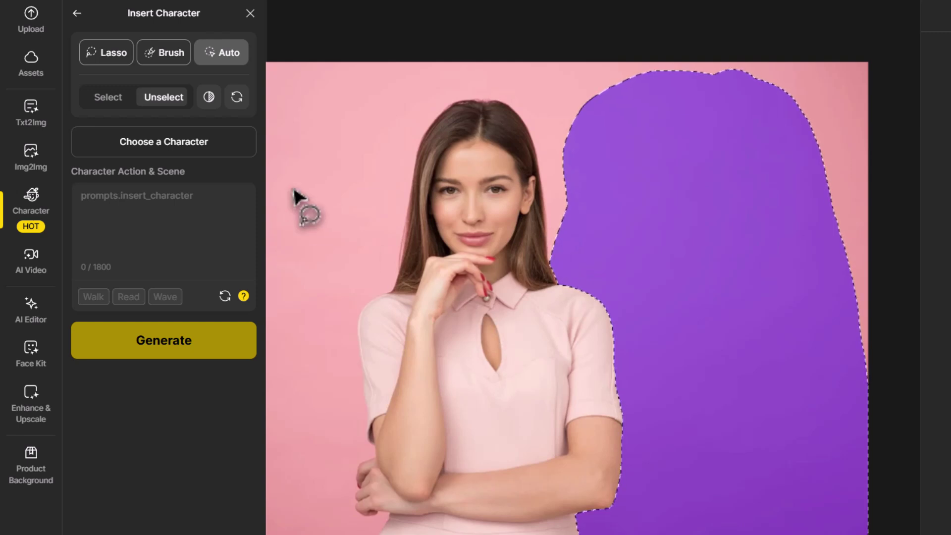
Choose the Anna preset and set the action to "Anna is smiling and posing for a photoshoot, standing behind another person"
click(148, 148)
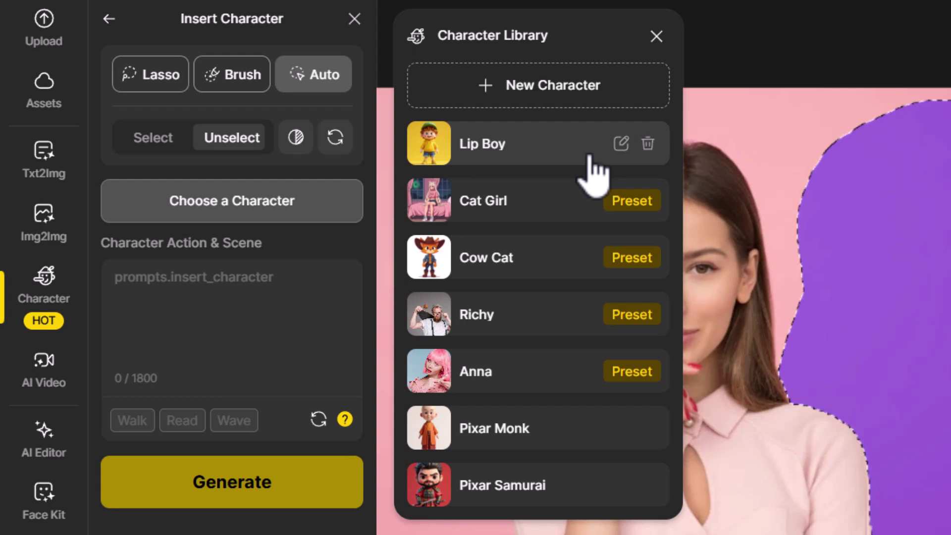
click(562, 382)
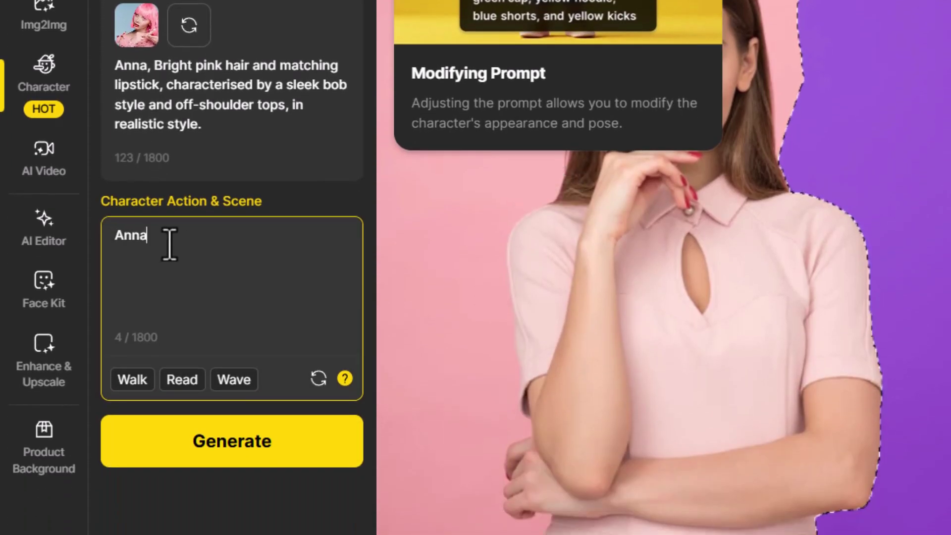
text(is smiling and posing for a photoshoot, standing behind another person)
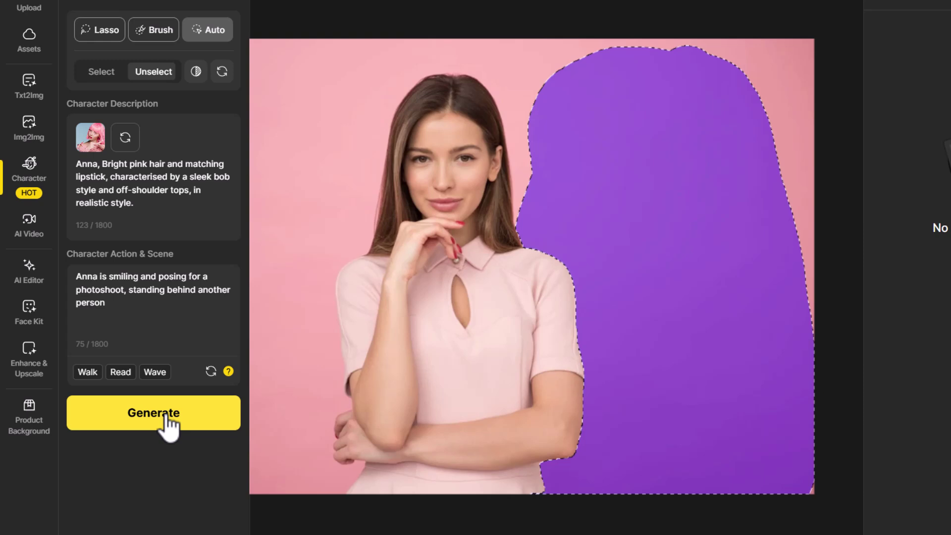
Generate Anna in the marked area, compare both results, and place the second one on the canvas
click(169, 421)
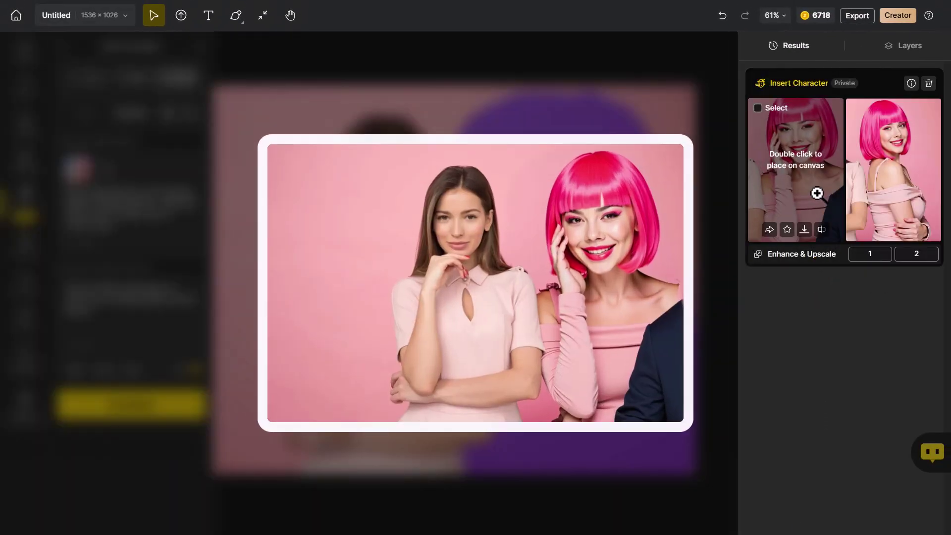
mouse_move(883, 197)
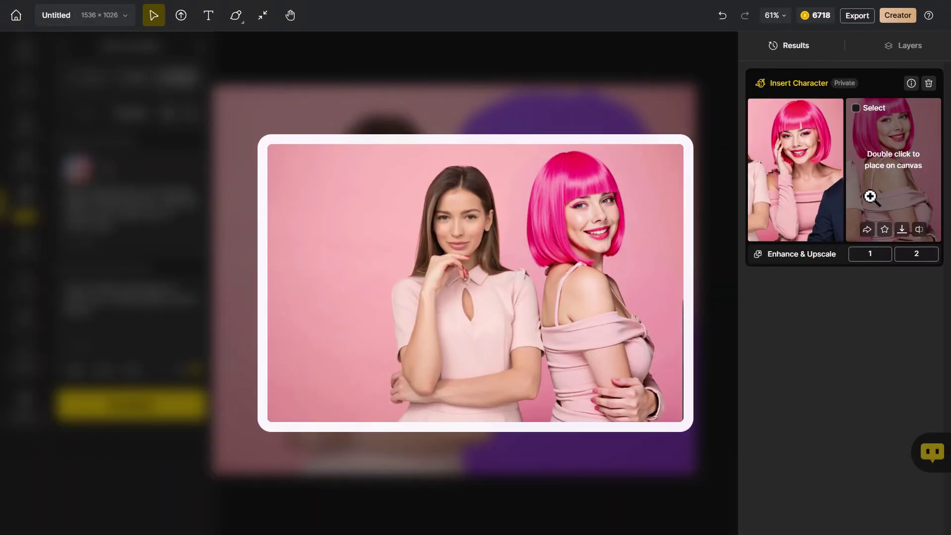
double_click(870, 197)
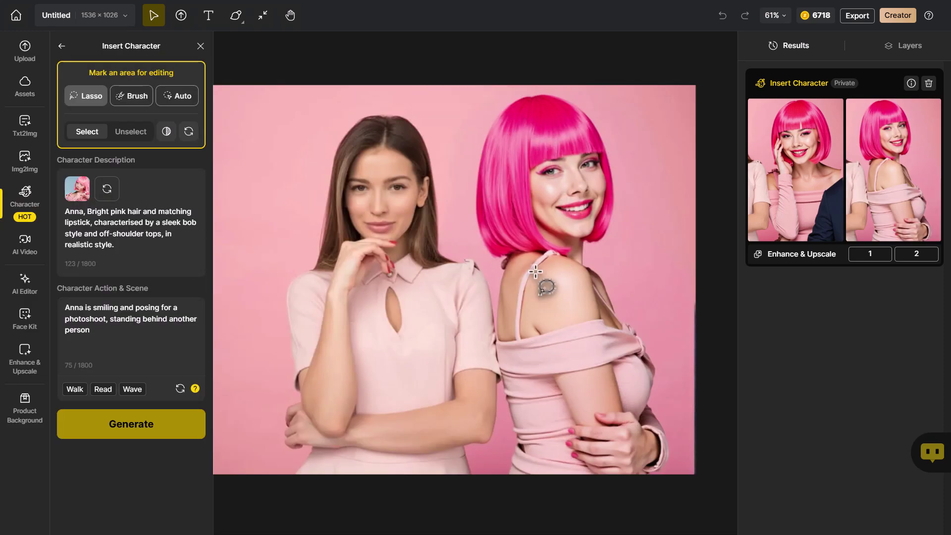